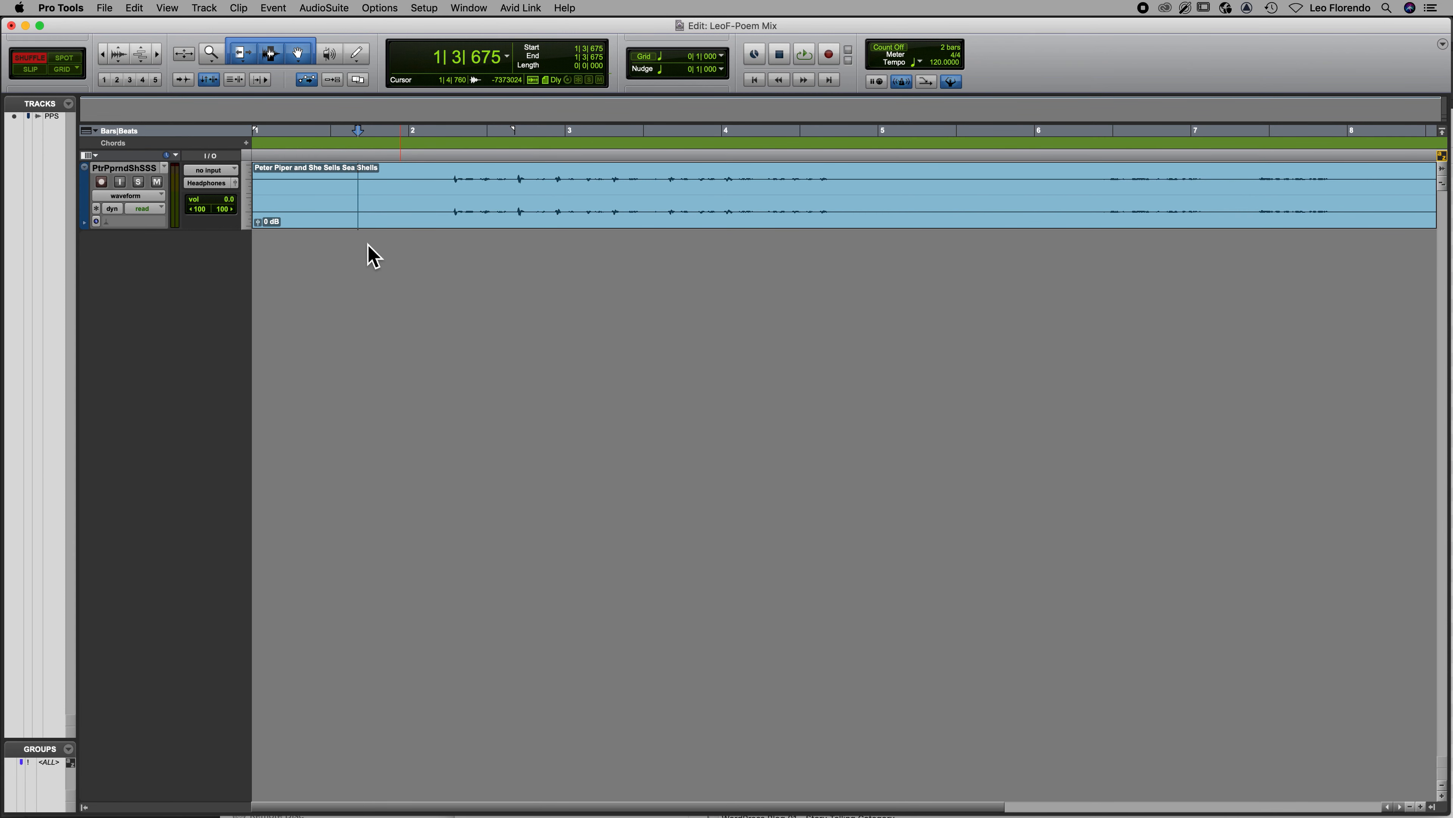
Step: Normalize the whole "Peter Piper and She Sells Sea Shells" clip with AudioSuite Normalize at 100% peak level, and close the plug-in window
{"action": "left_click", "coordinate": [396, 212]}
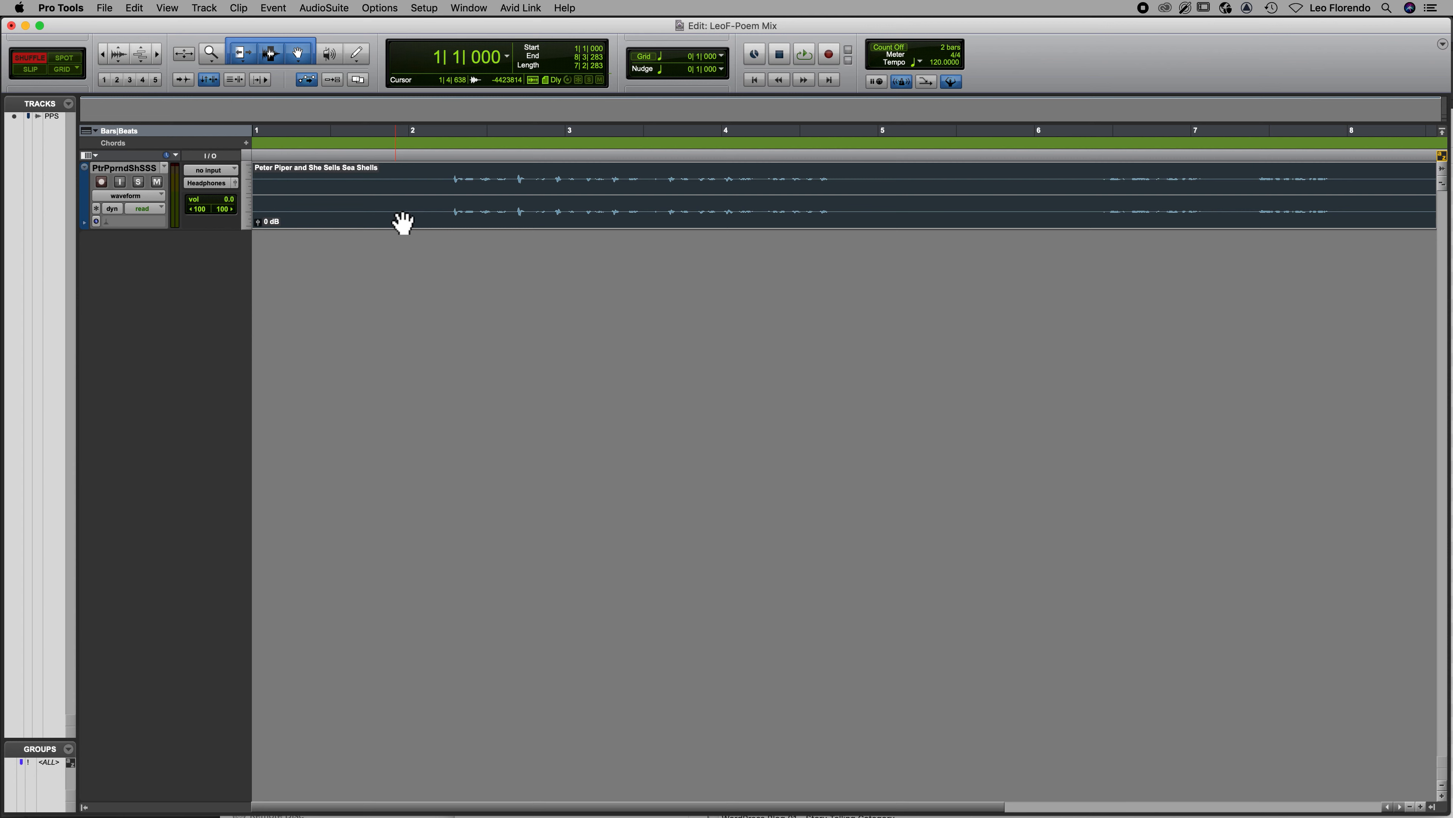
{"action": "left_click", "coordinate": [573, 8]}
{"action": "type", "text": "norm"}
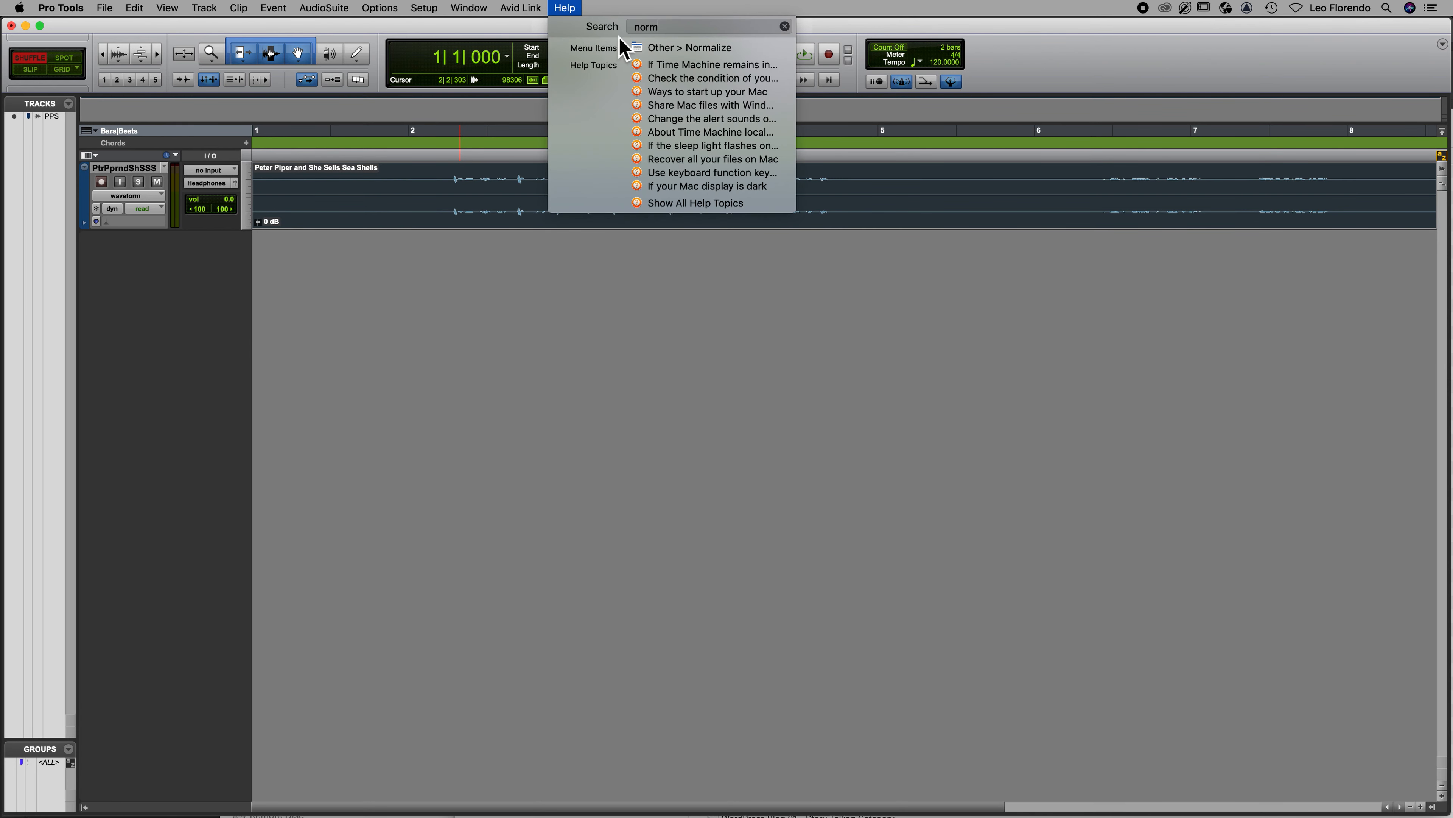
{"action": "left_click", "coordinate": [652, 48]}
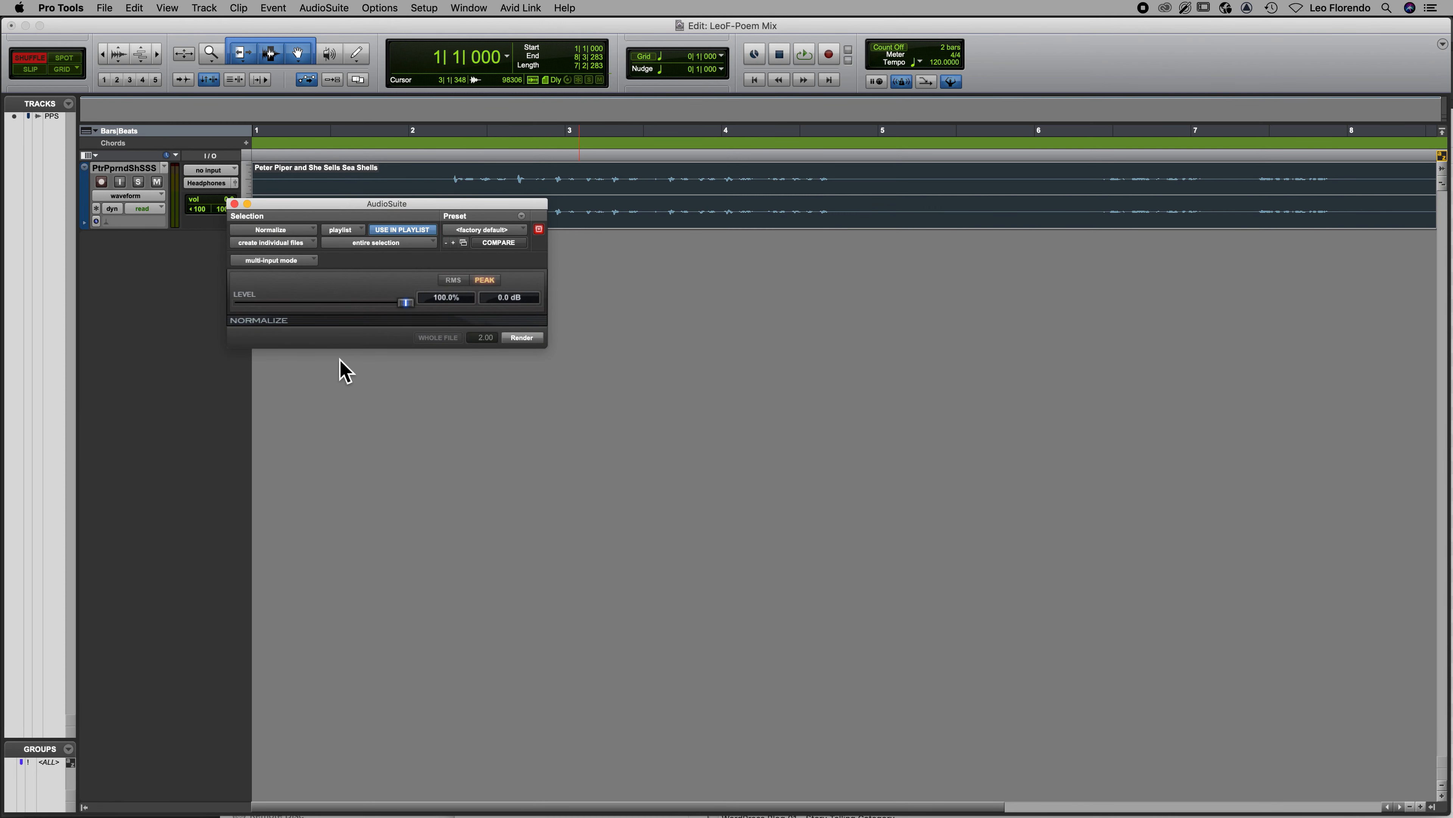
{"action": "left_click", "coordinate": [527, 343]}
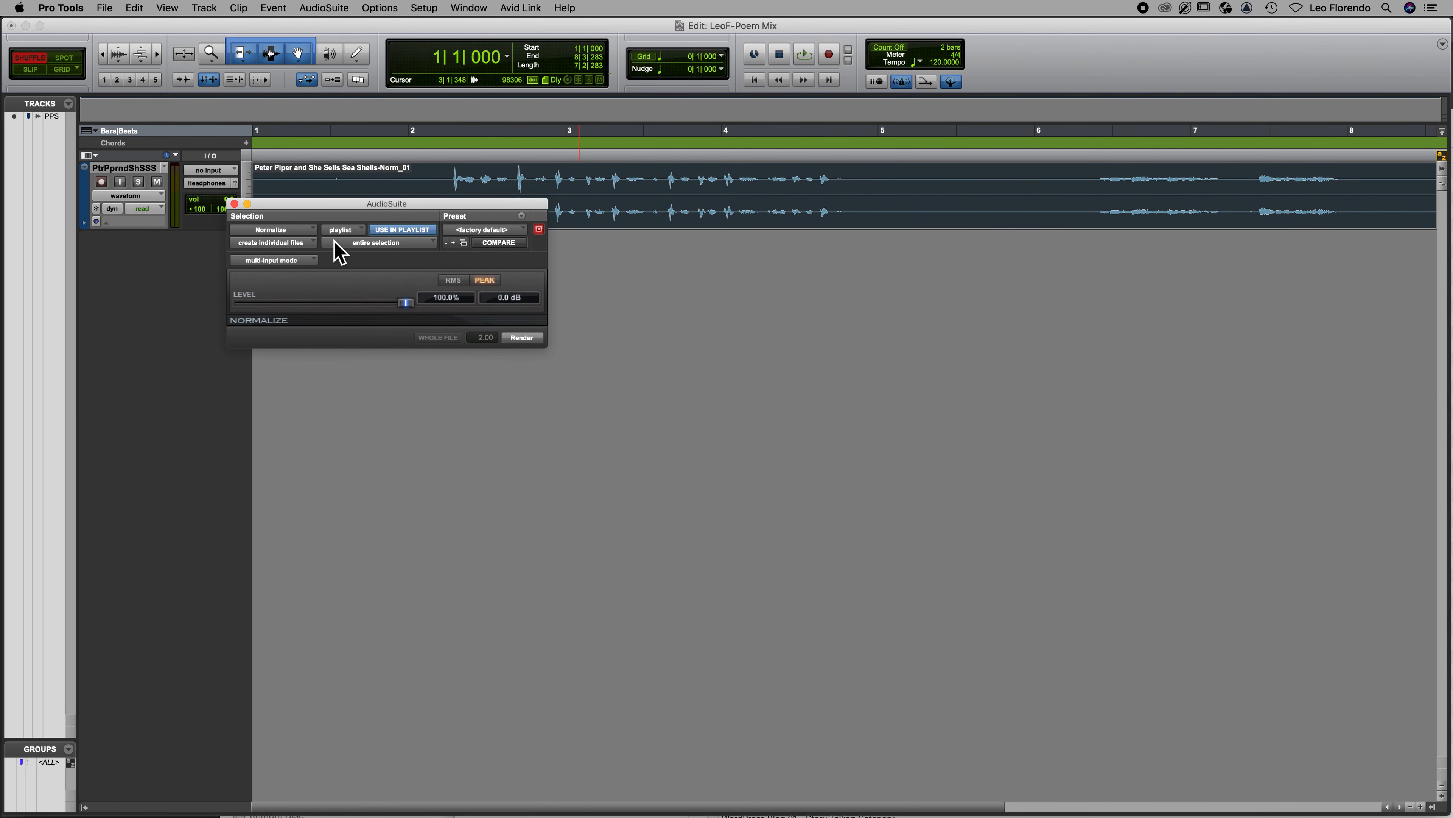
{"action": "left_click_drag", "start_coordinate": [324, 207], "coordinate": [429, 321]}
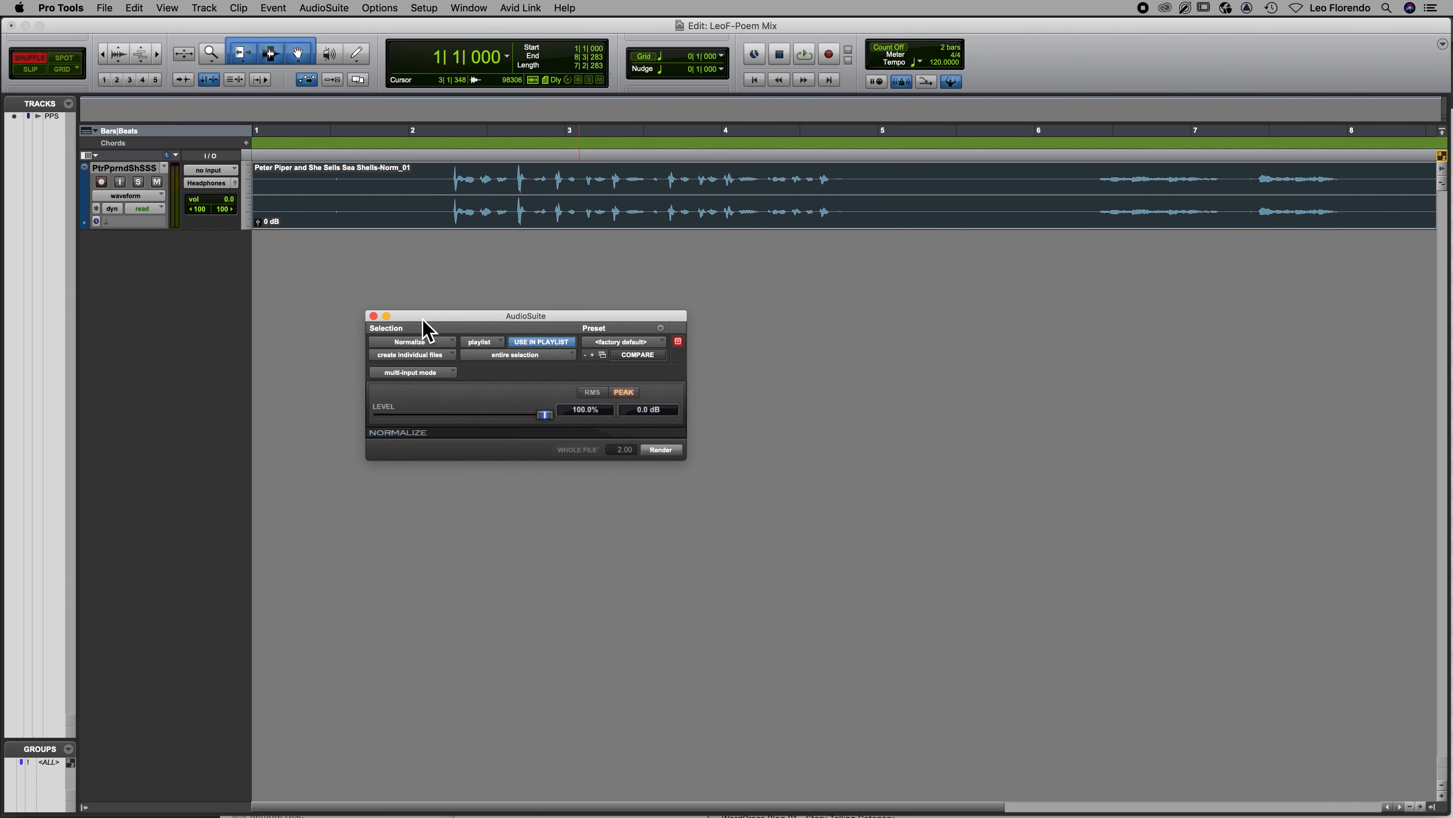
{"action": "left_click", "coordinate": [373, 316]}
Step: Play the normalized clip from 2|1|810, just before the first words, and stop playback
{"action": "left_click", "coordinate": [445, 189]}
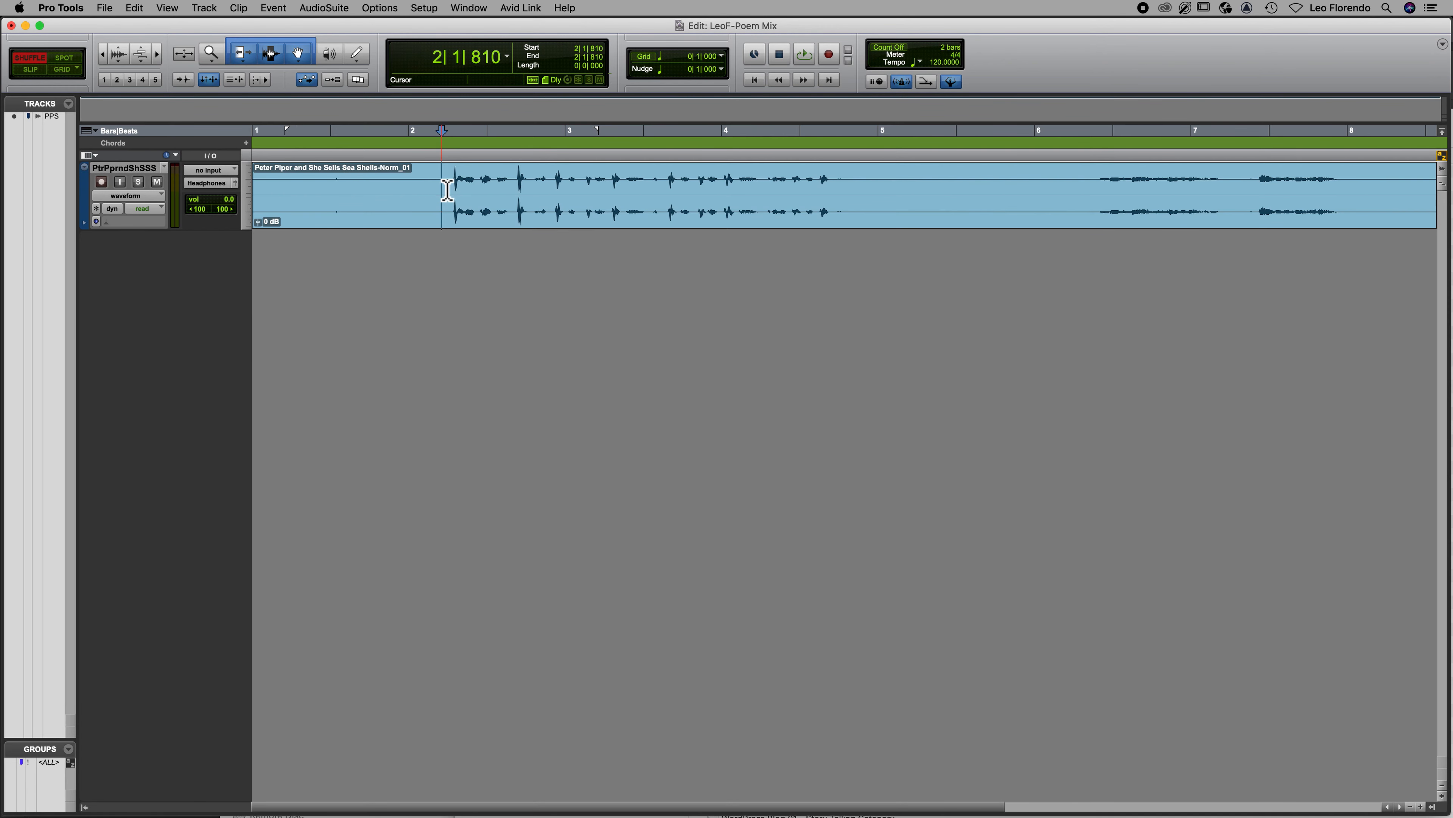
{"action": "key", "text": "space"}
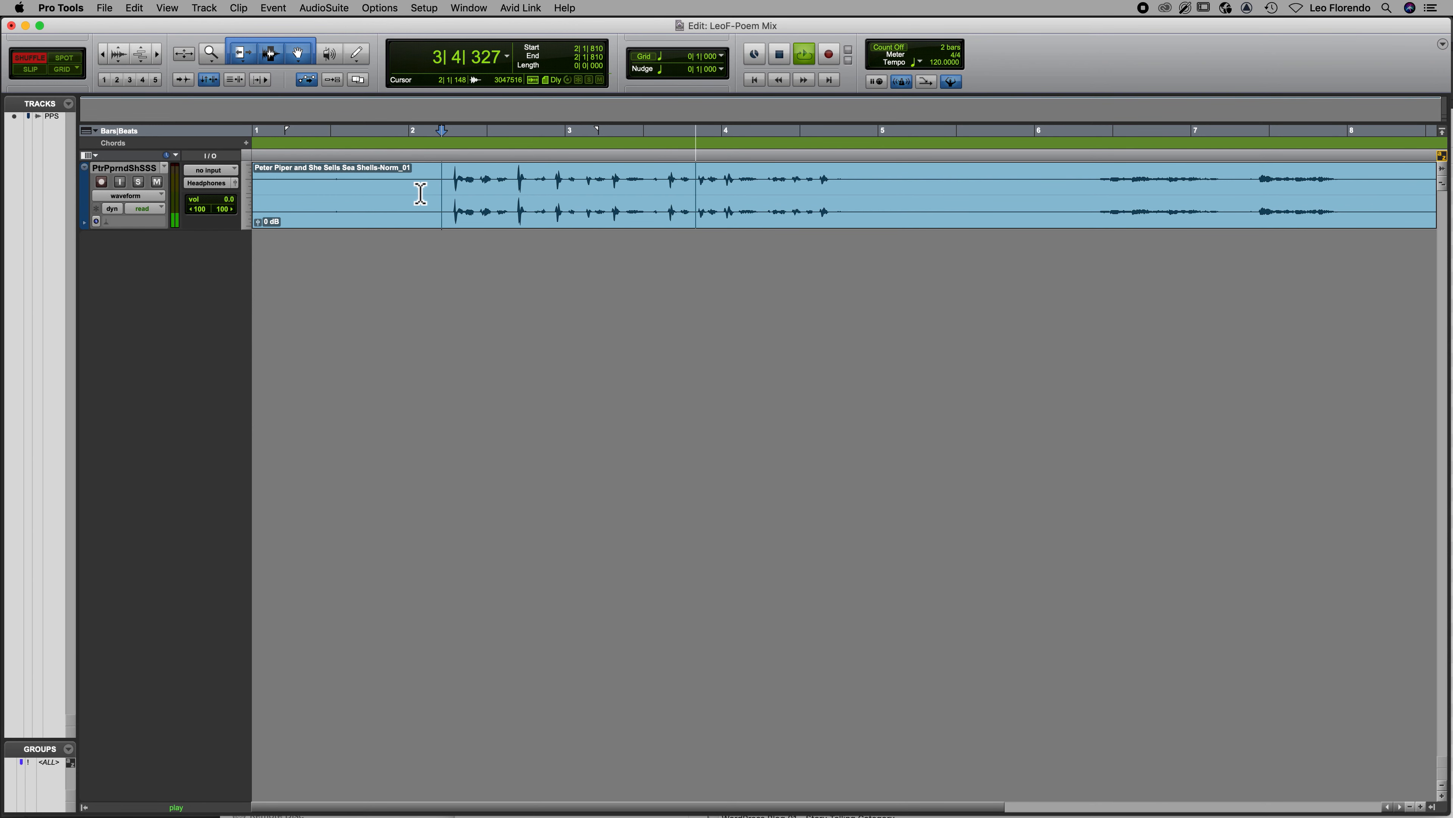
{"action": "key", "text": "space"}
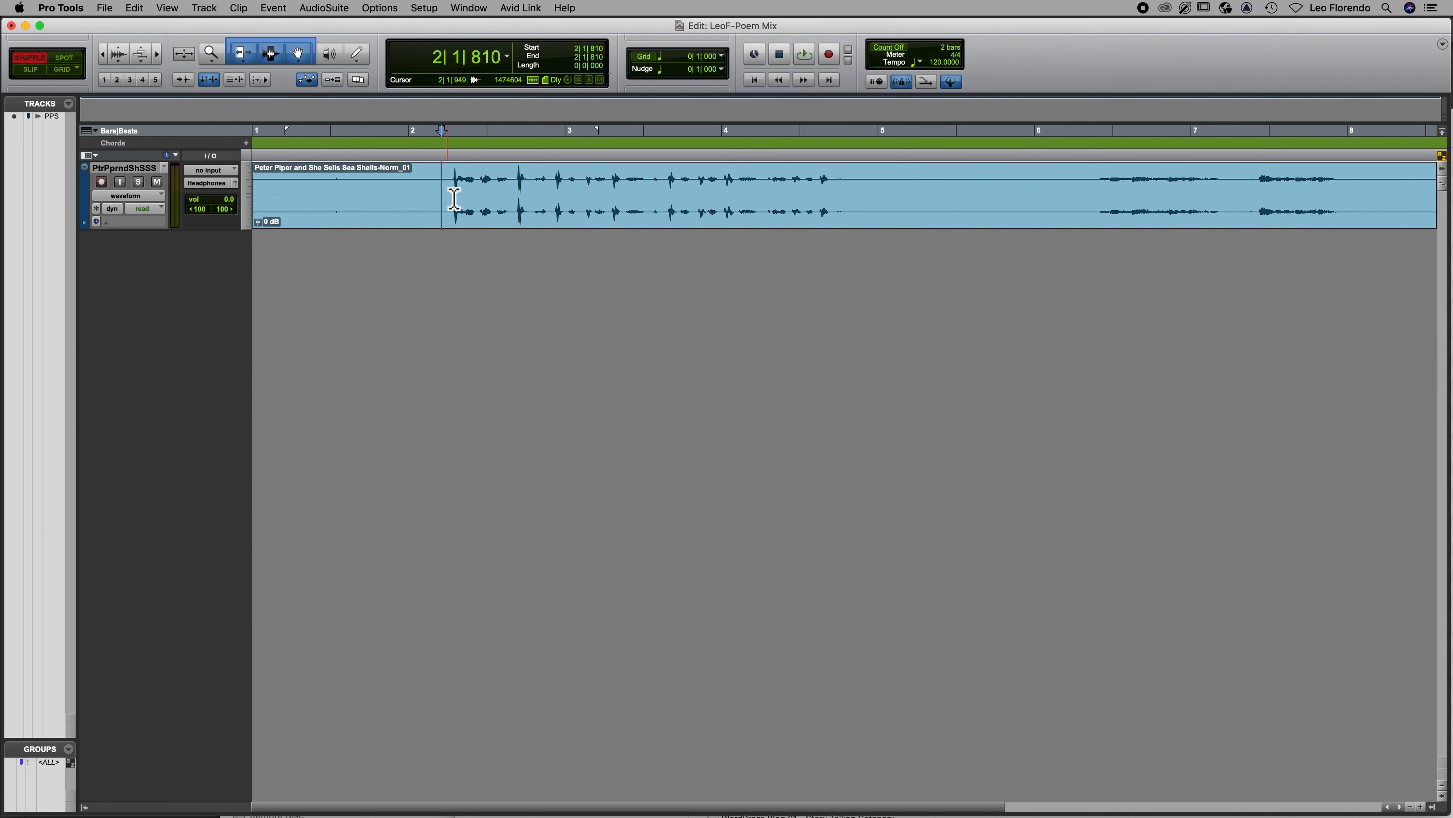
Step: Select the first word from 2|2|144 to 2|2|681, check the Loop playback option, and audition the selection
{"action": "key", "text": "super+bracketright"}
{"action": "key", "text": "super+bracketright"}
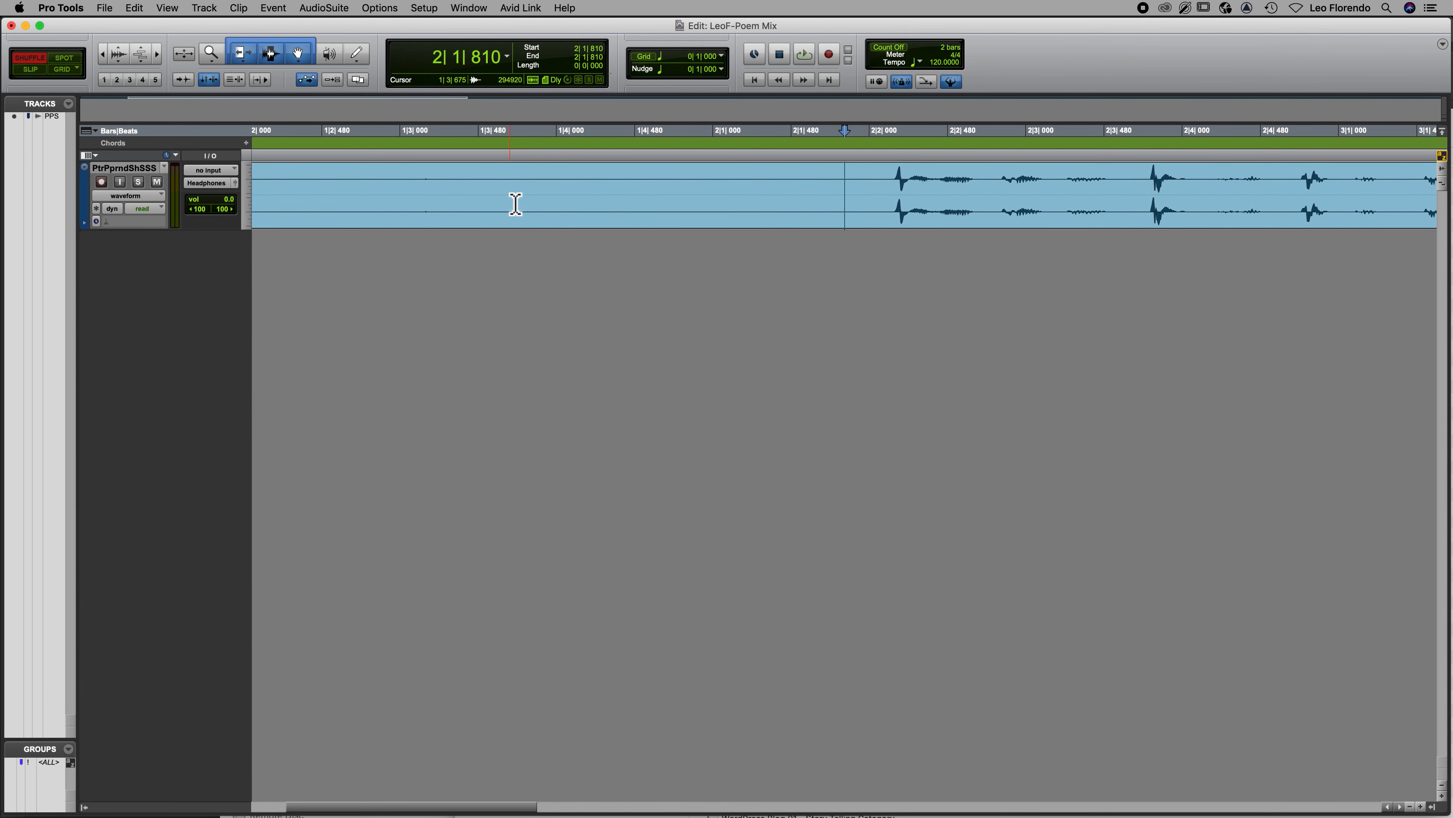
{"action": "scroll", "coordinate": [587, 211], "scroll_direction": "right", "scroll_amount": 5}
{"action": "key", "text": "super+bracketright"}
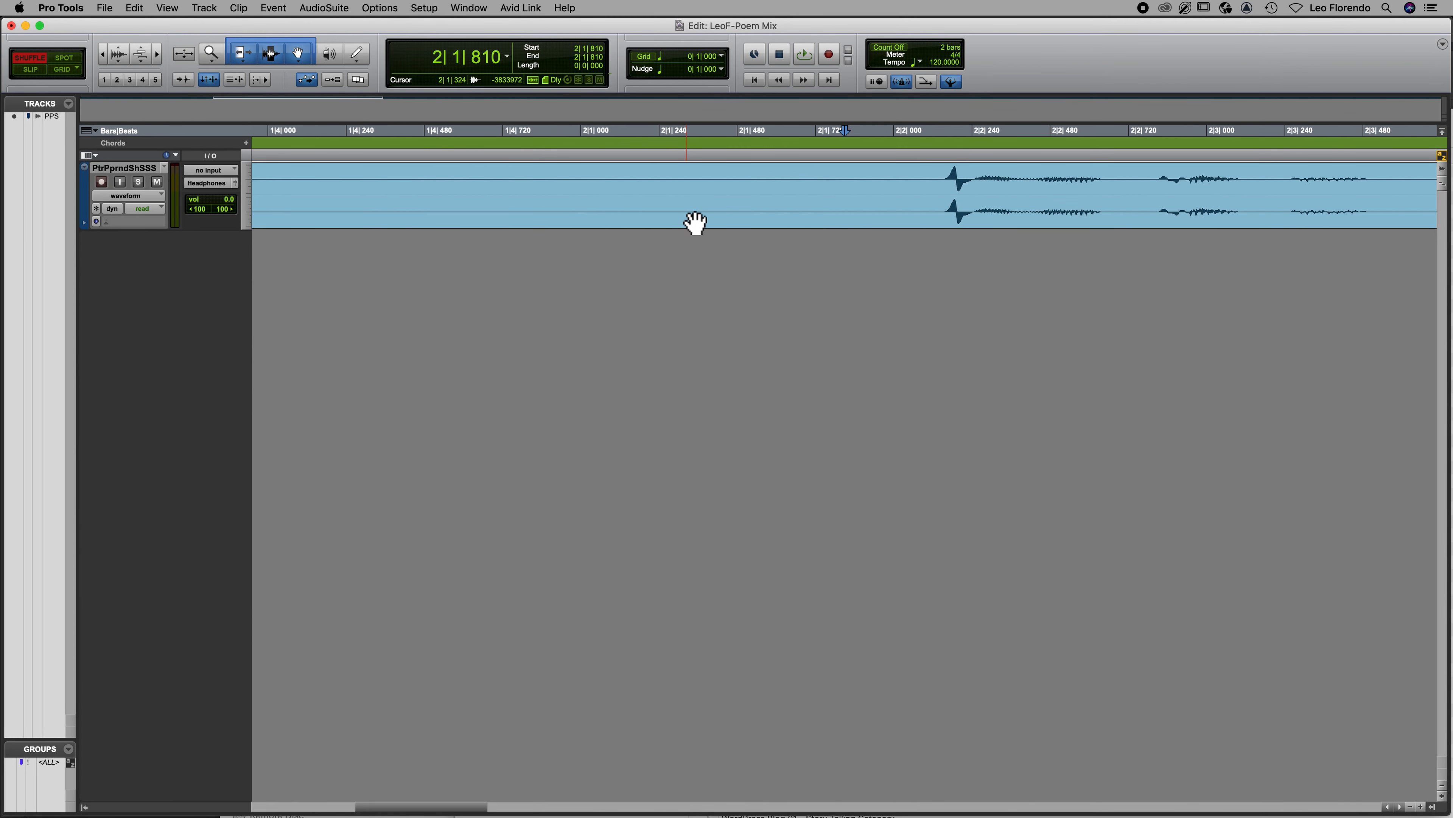
{"action": "scroll", "coordinate": [593, 218], "scroll_direction": "right", "scroll_amount": 4}
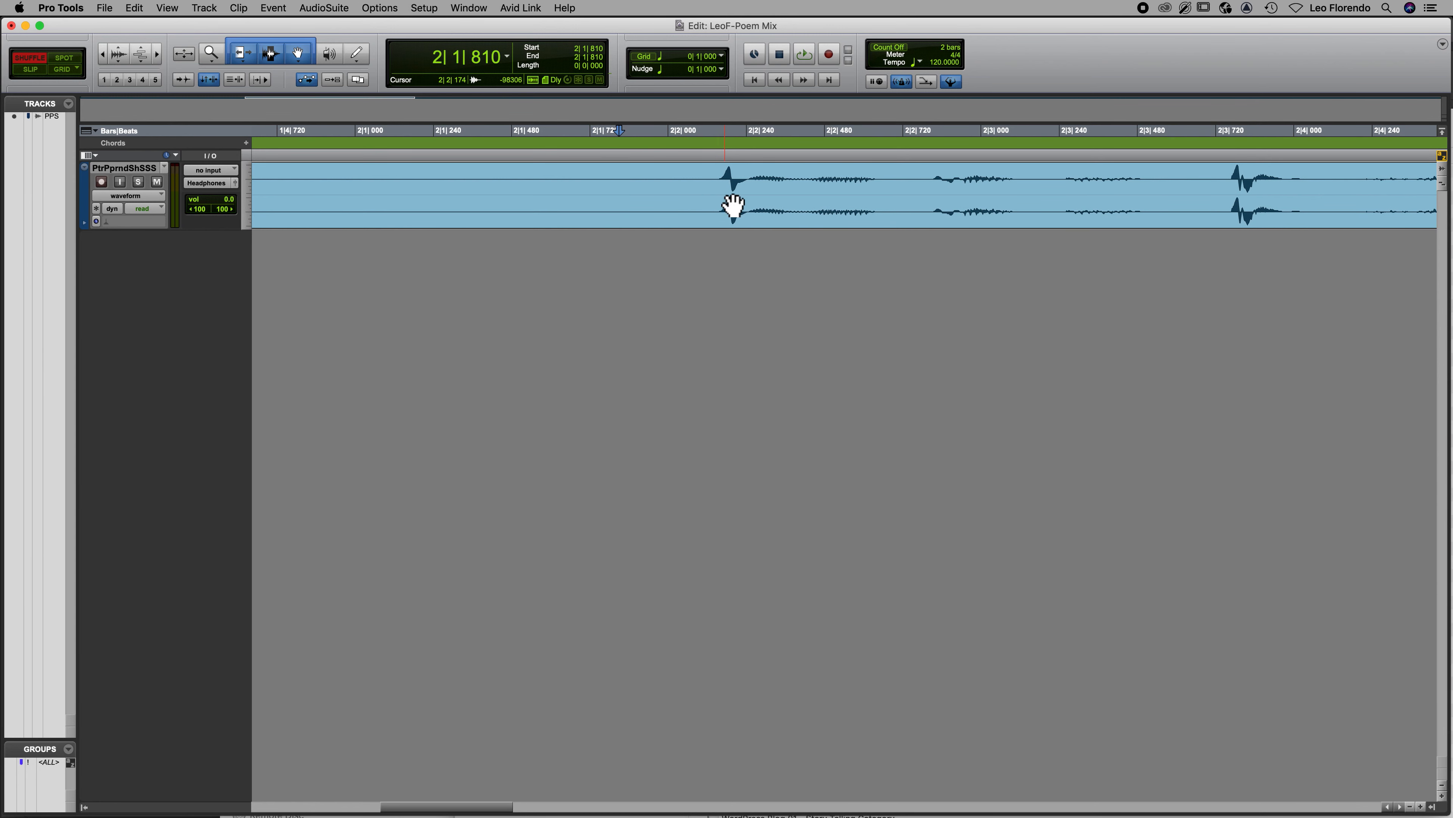
{"action": "left_click_drag", "start_coordinate": [720, 196], "coordinate": [895, 203]}
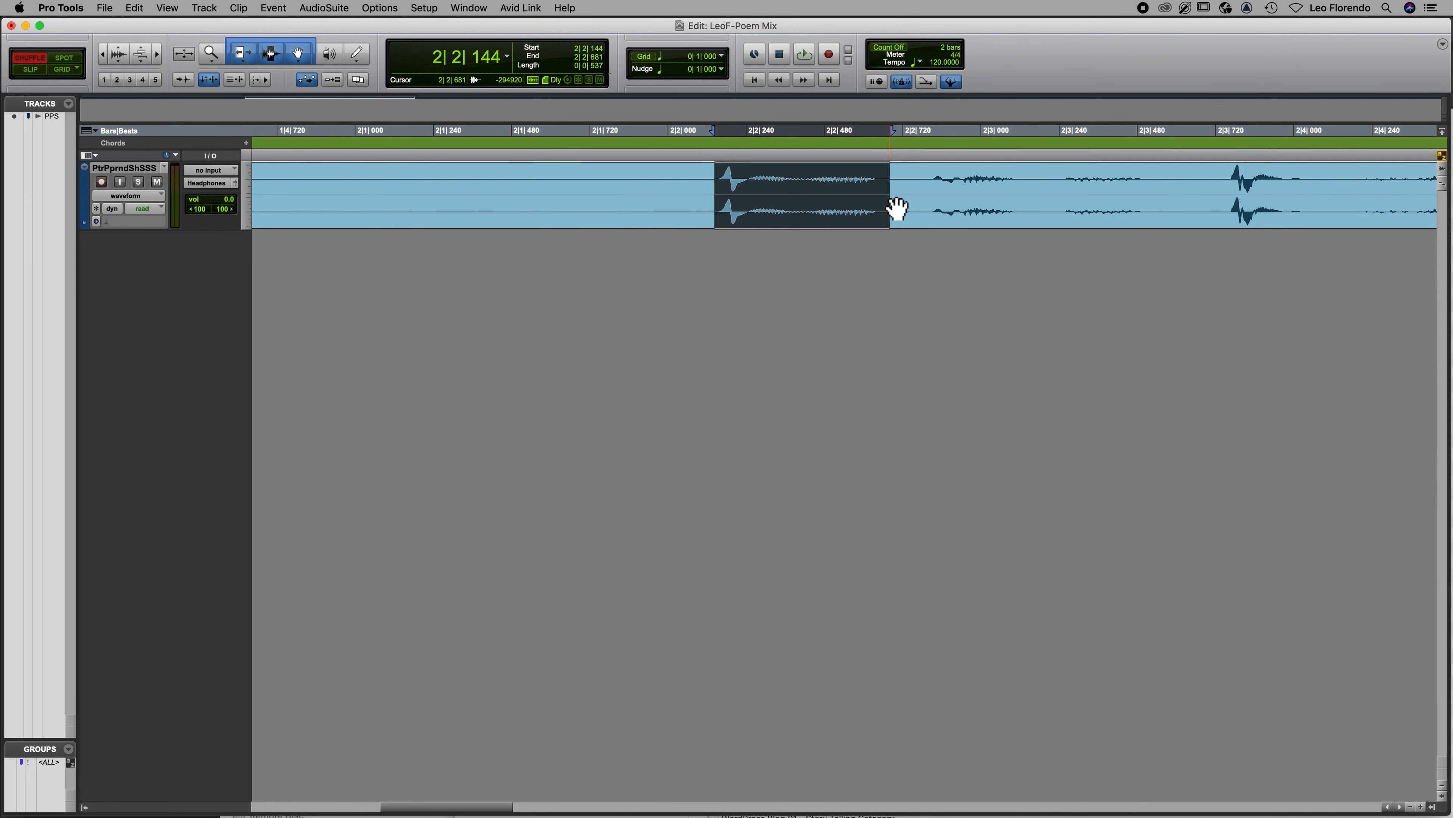
{"action": "right_click", "coordinate": [804, 57]}
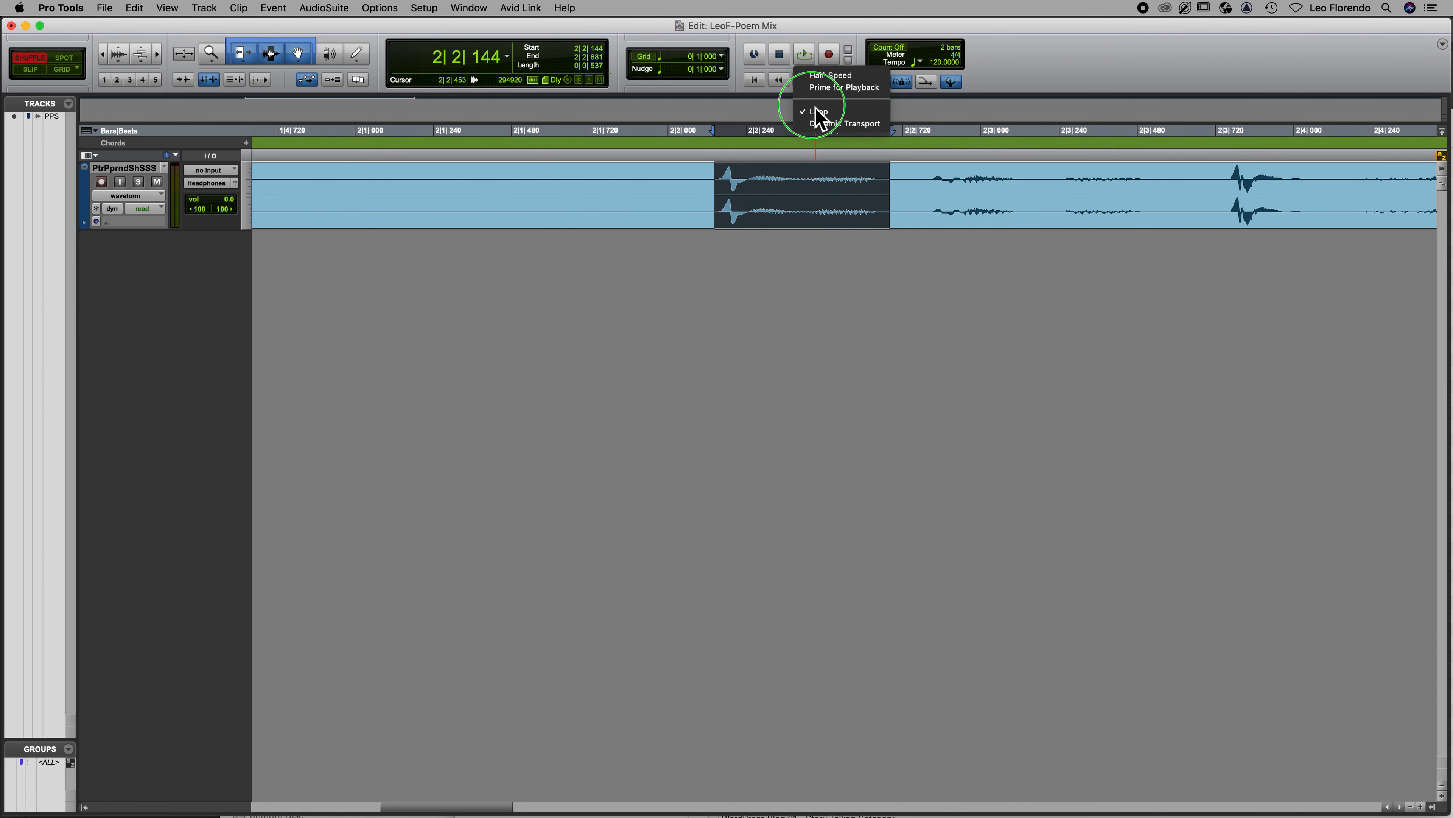
{"action": "left_click", "coordinate": [586, 207]}
{"action": "key", "text": "space"}
{"action": "key", "text": "space"}
{"action": "key", "text": "space"}
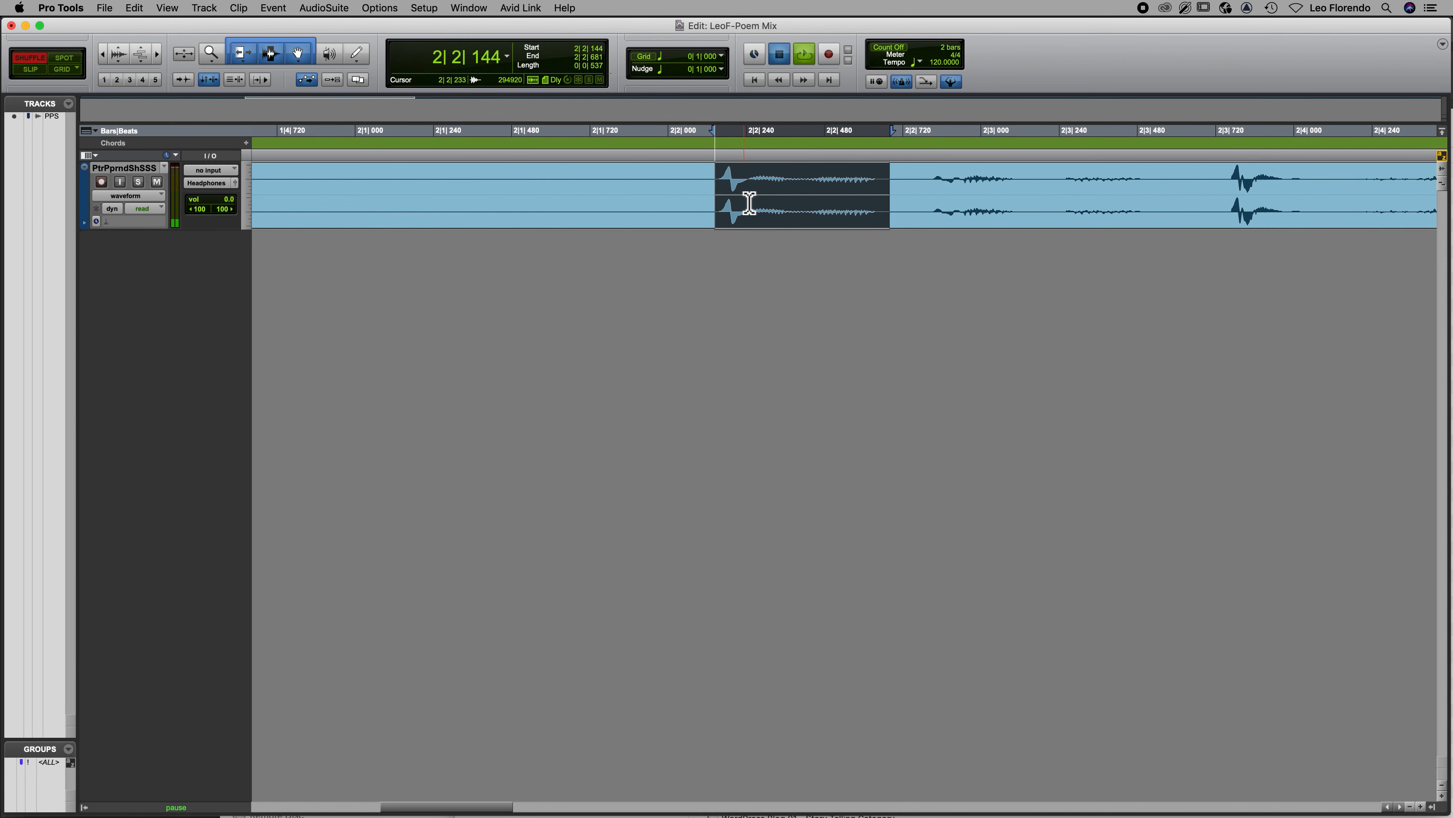
{"action": "key", "text": "space"}
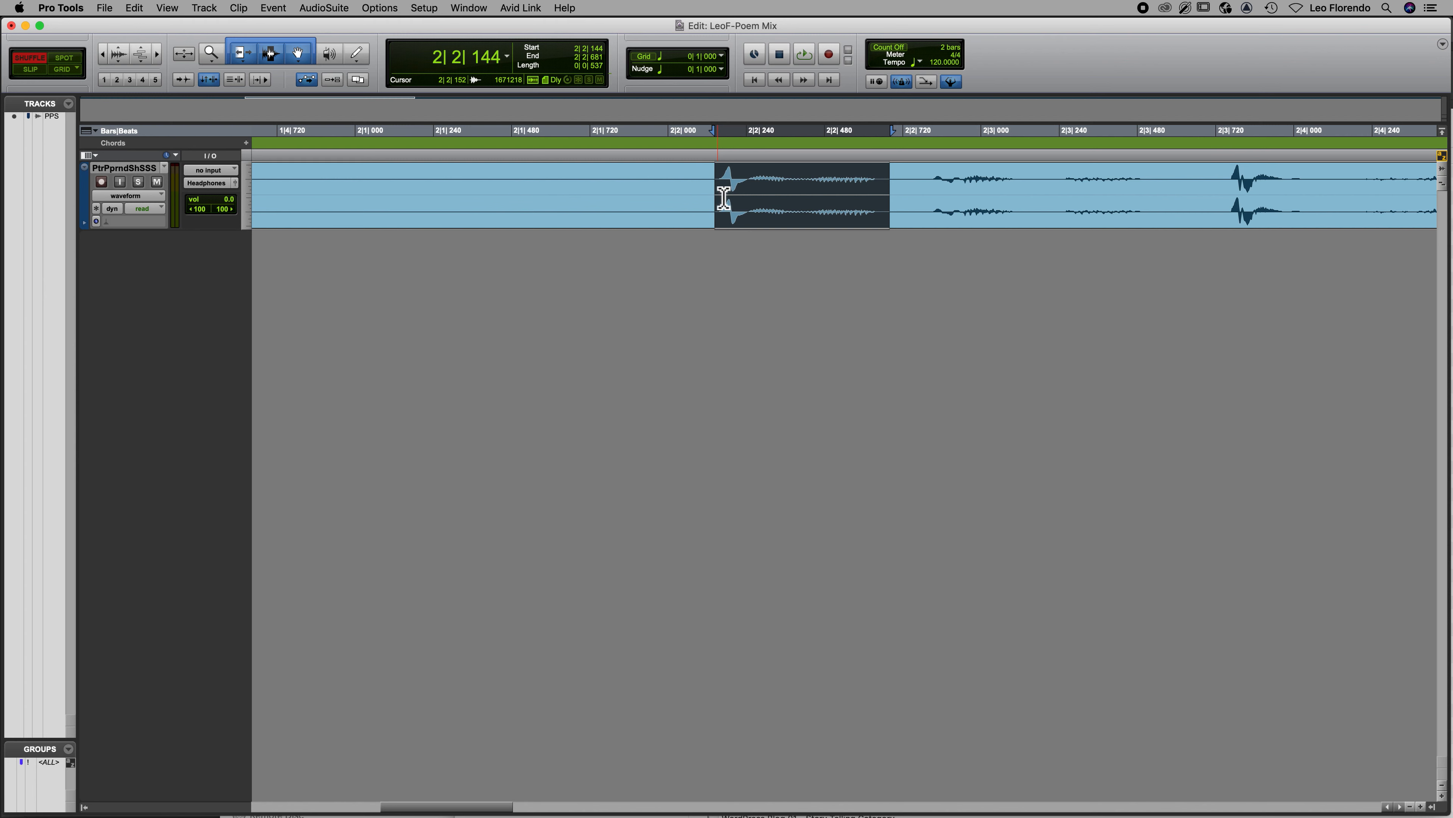
Step: Increase the track height, select the first word's plosive burst from 2|2|152 to 2|2|274, and audition it
{"action": "left_click", "coordinate": [756, 201]}
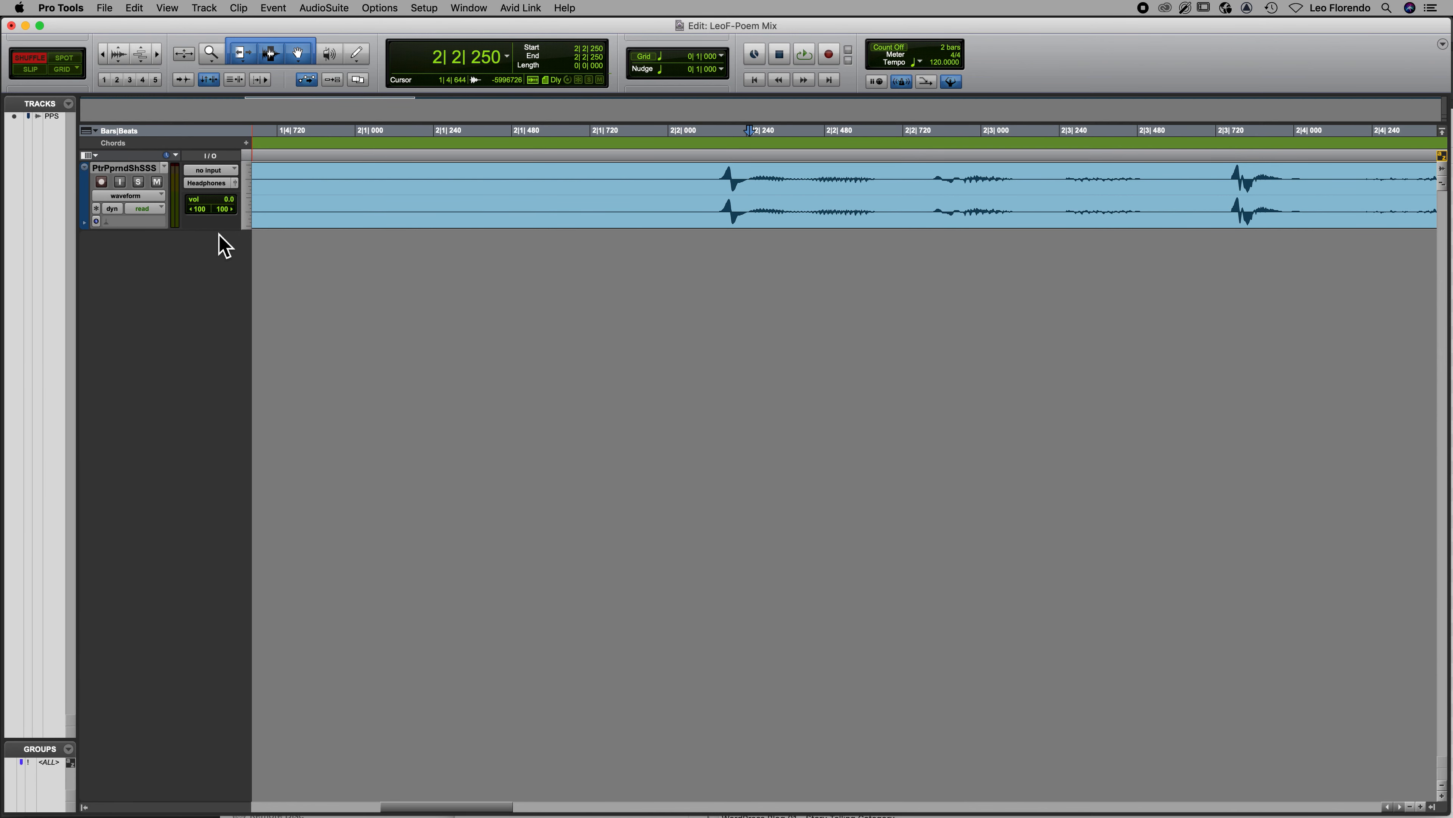
{"action": "left_click_drag", "start_coordinate": [219, 235], "coordinate": [222, 348]}
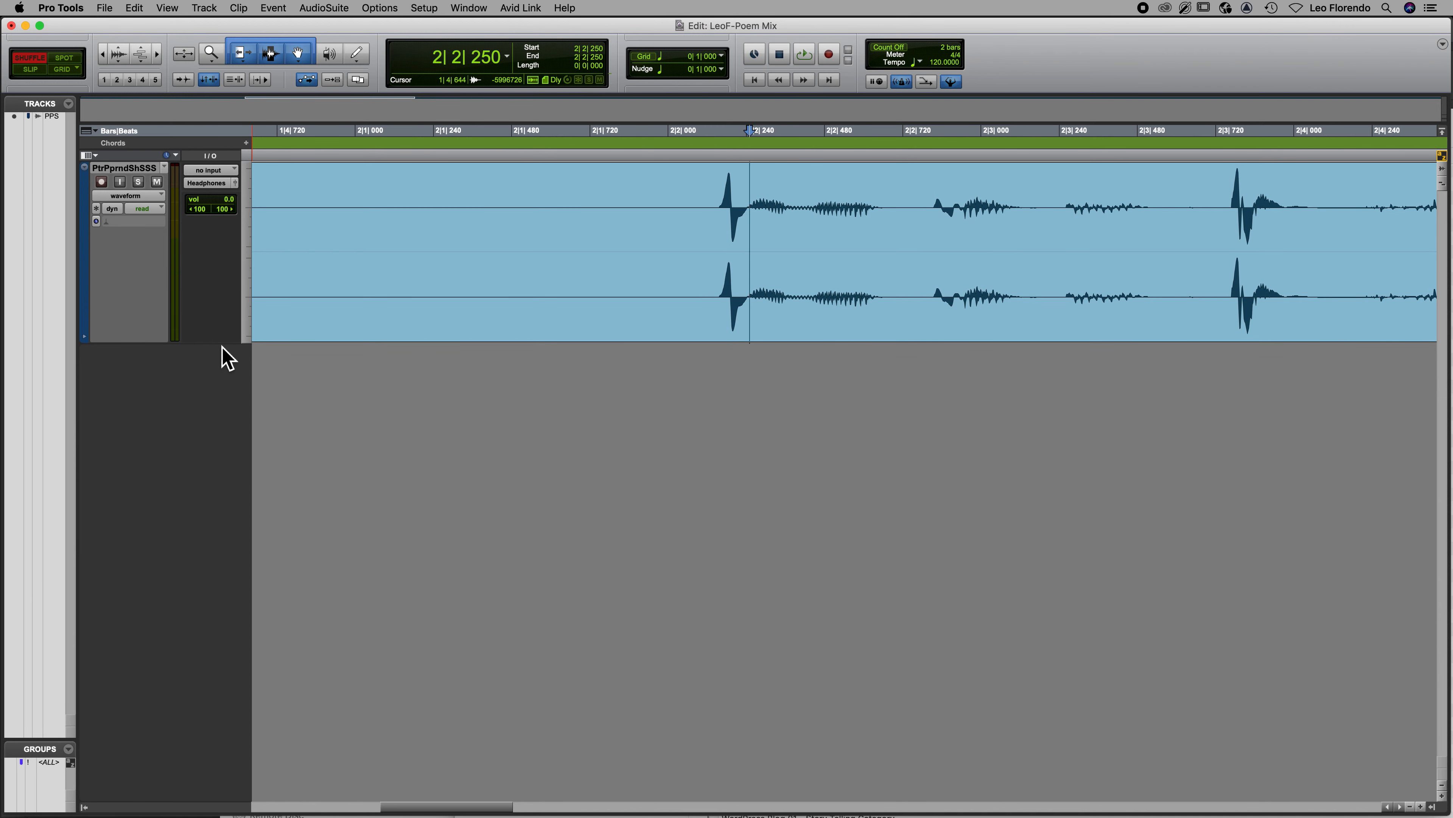
{"action": "key", "text": "super+bracketright"}
{"action": "key", "text": "super+bracketright"}
{"action": "key", "text": "super+bracketright"}
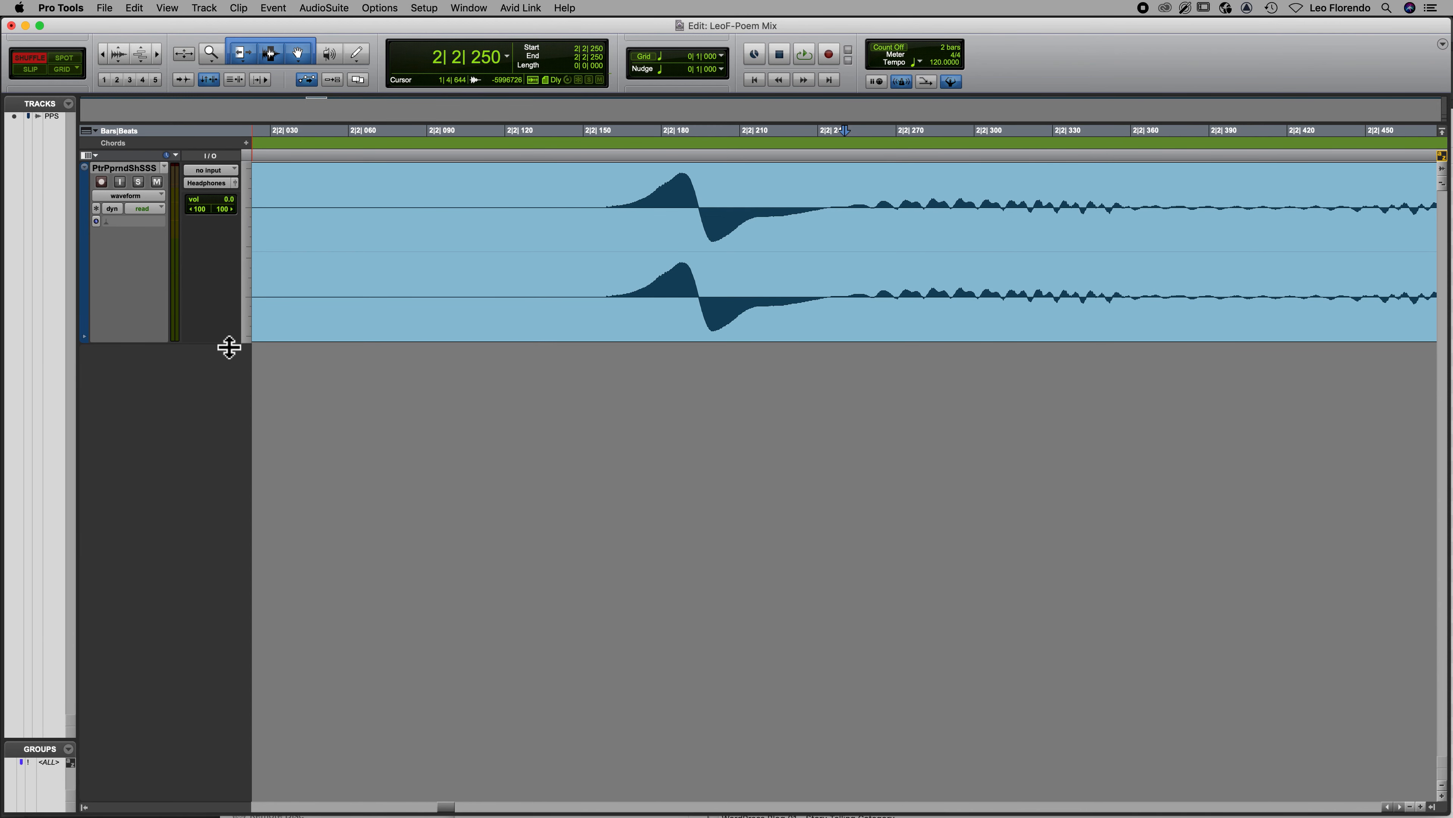
{"action": "left_click_drag", "start_coordinate": [588, 222], "coordinate": [906, 246]}
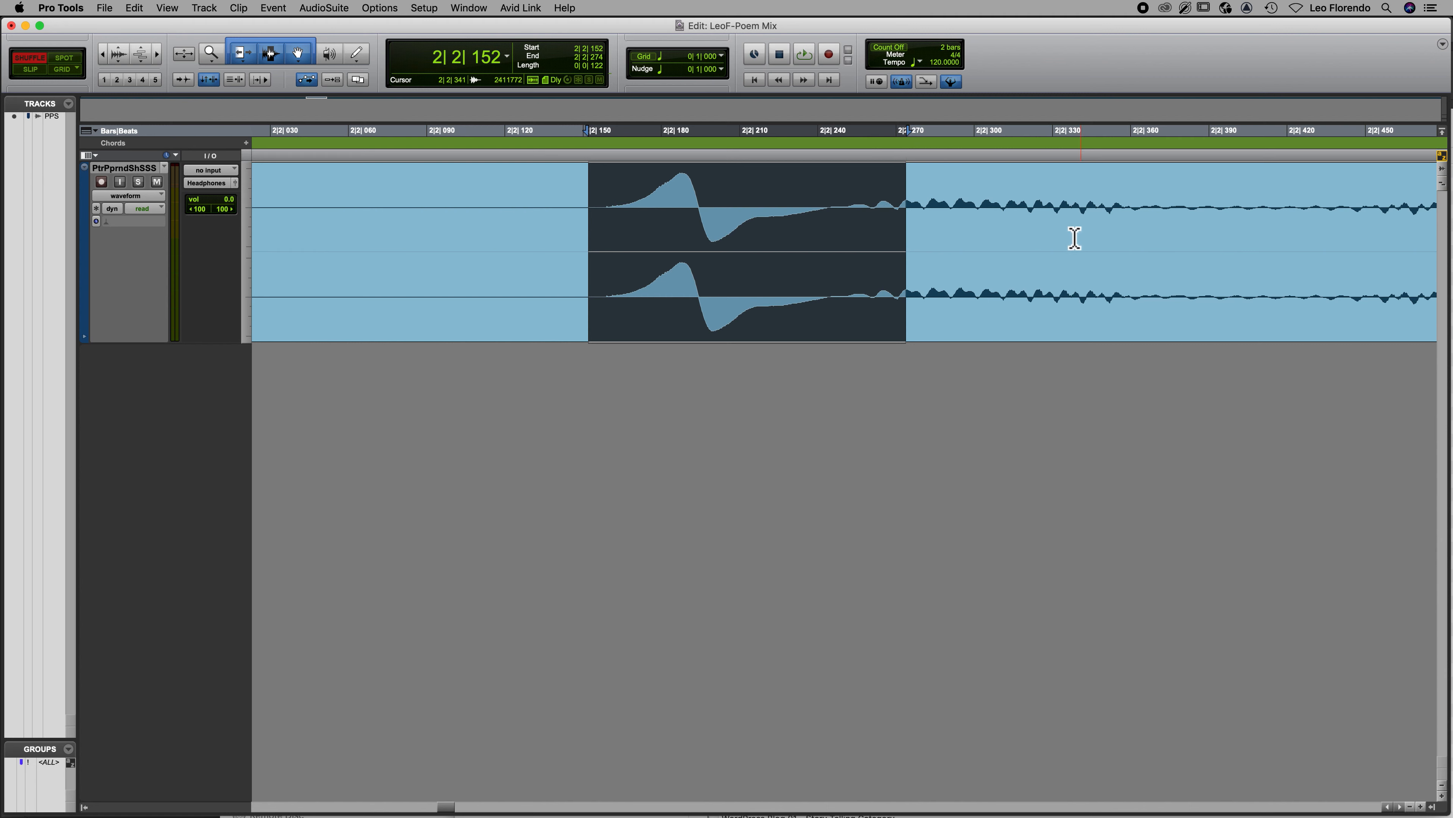
{"action": "key", "text": "space"}
{"action": "key", "text": "space"}
Step: Open the AudioSuite EQ3 1-Band plug-in and configure it as a high-pass filter with a 24 dB/oct slope
{"action": "left_click", "coordinate": [310, 11]}
{"action": "mouse_move", "coordinate": [322, 28]}
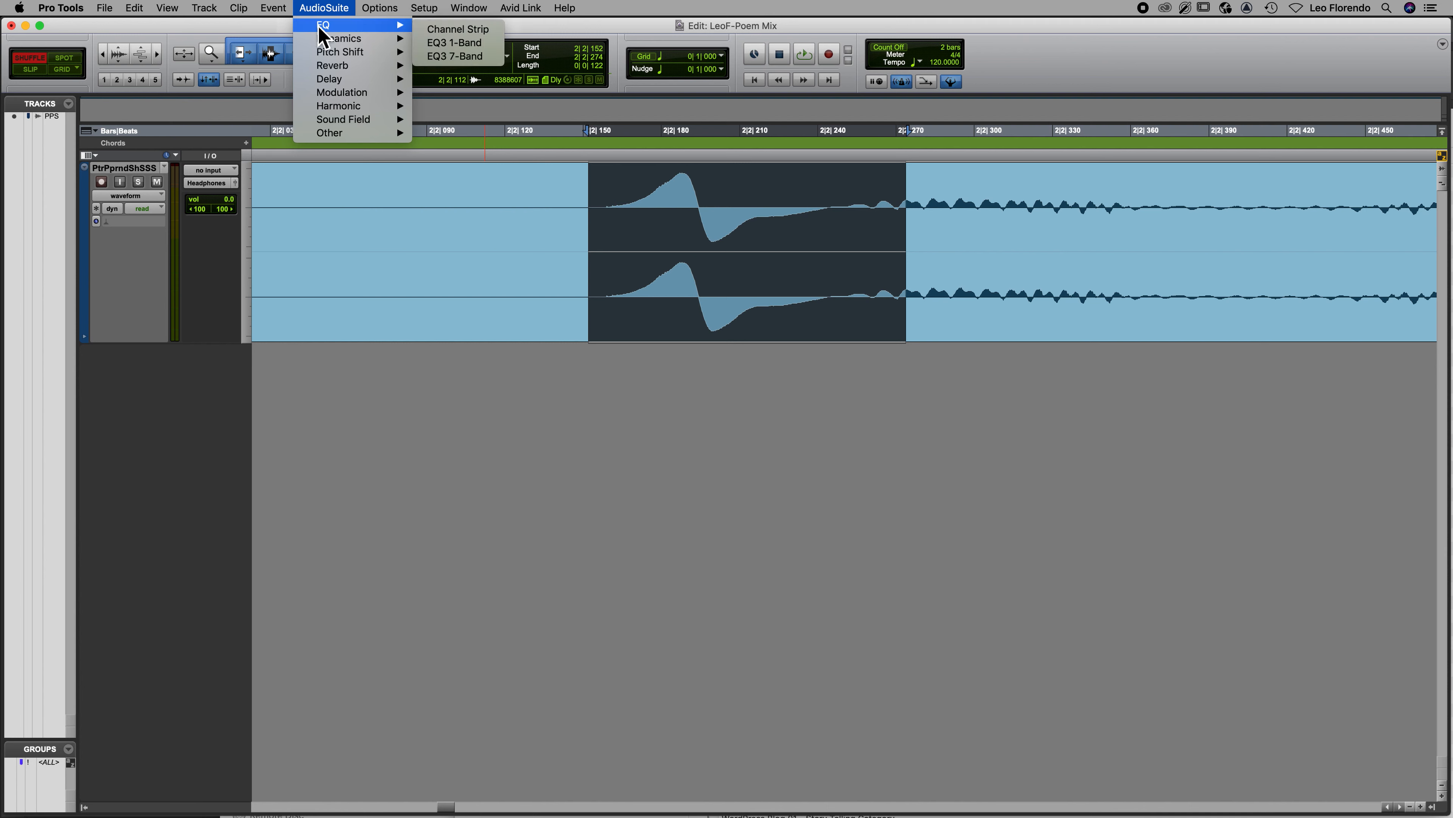
{"action": "left_click", "coordinate": [431, 44]}
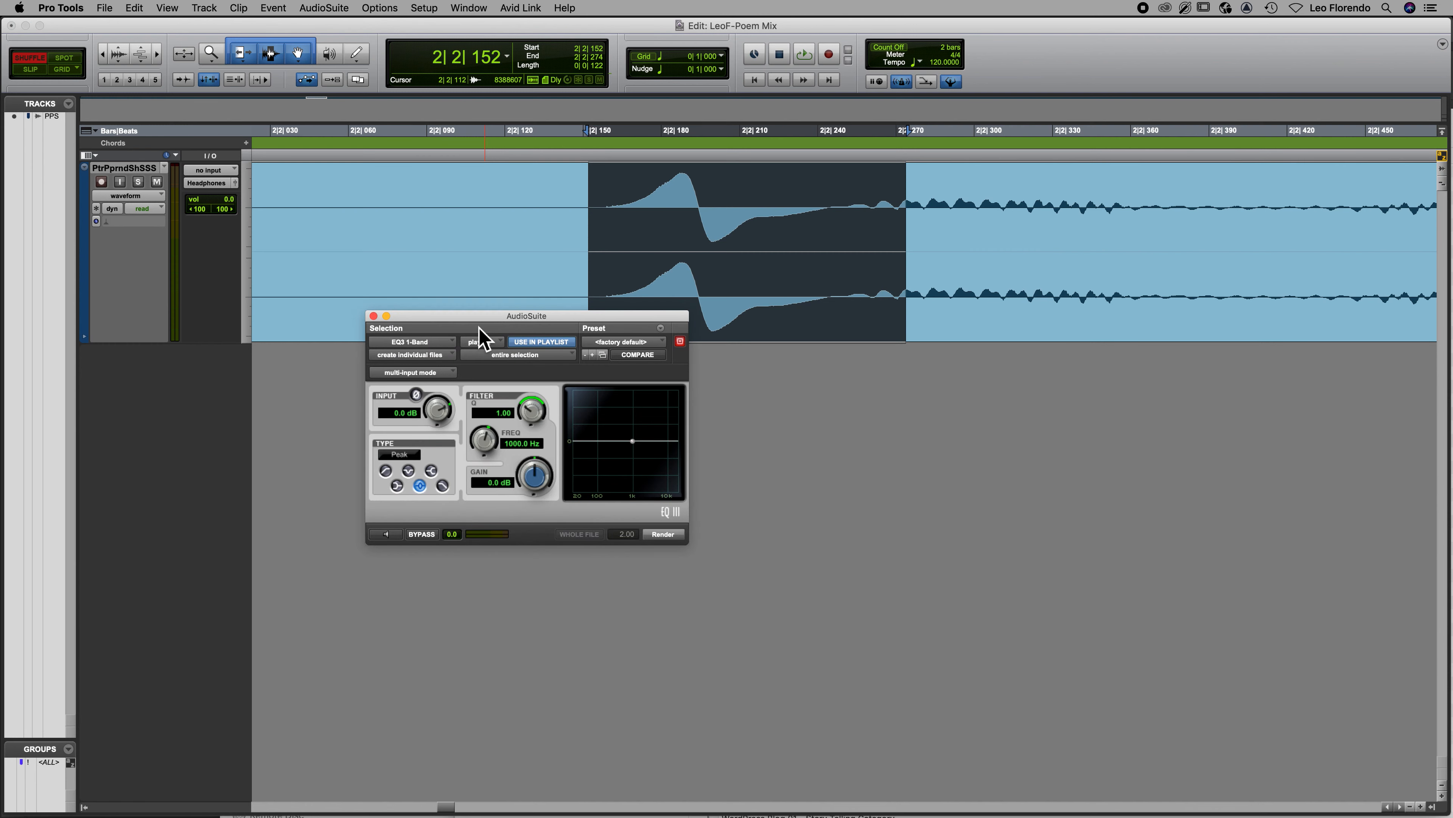
{"action": "left_click_drag", "start_coordinate": [448, 314], "coordinate": [395, 357]}
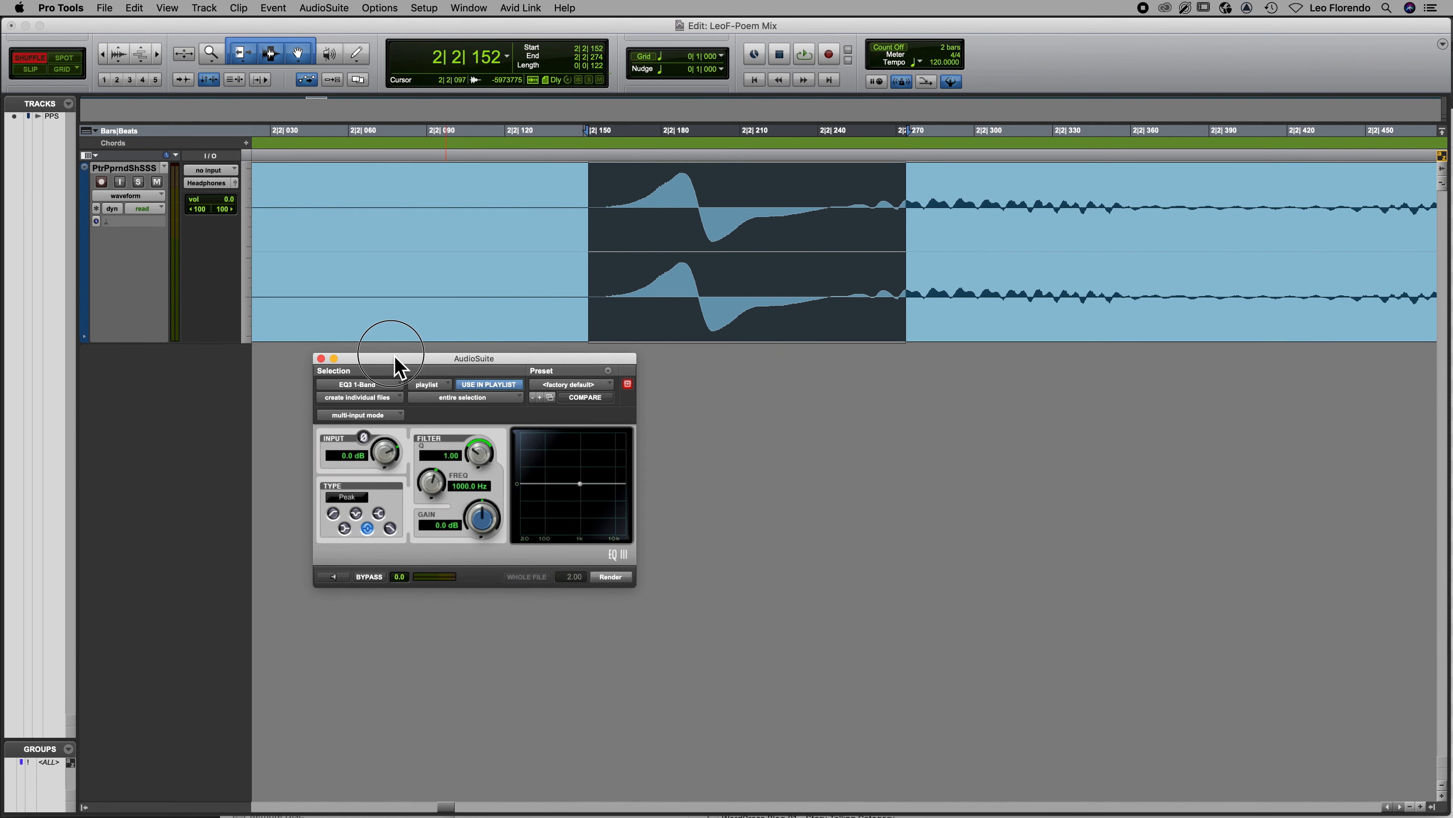
{"action": "left_click", "coordinate": [333, 516]}
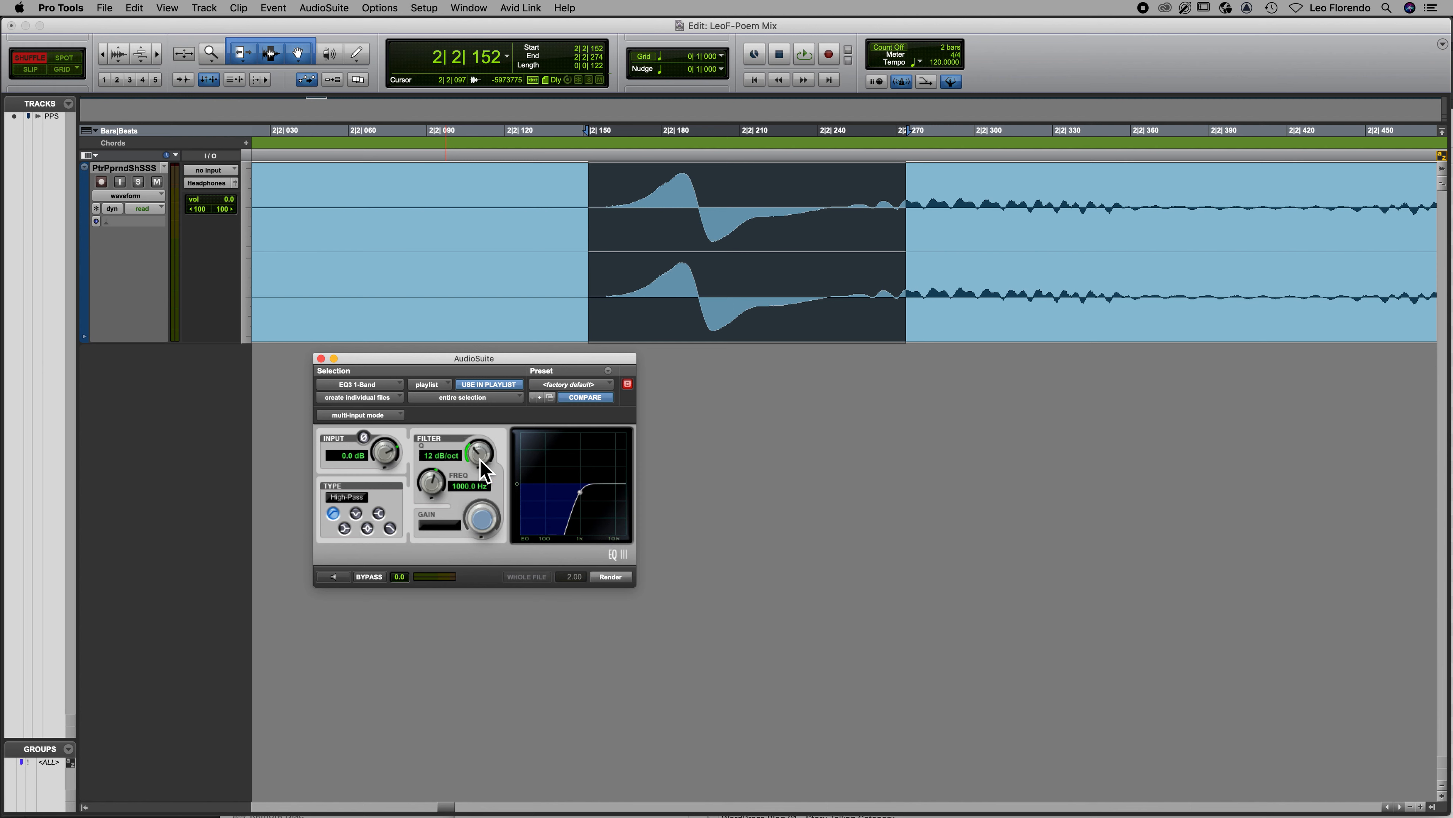
{"action": "left_click_drag", "start_coordinate": [478, 454], "coordinate": [480, 407]}
{"action": "mouse_move", "coordinate": [481, 458]}
{"action": "left_mouse_down"}
{"action": "mouse_move", "coordinate": [473, 473]}
{"action": "mouse_move", "coordinate": [478, 439]}
{"action": "left_mouse_up"}
Step: Try rendering the plosive with the high-pass frequency at 252.9 Hz, and undo the render
{"action": "left_click_drag", "start_coordinate": [583, 496], "coordinate": [568, 510]}
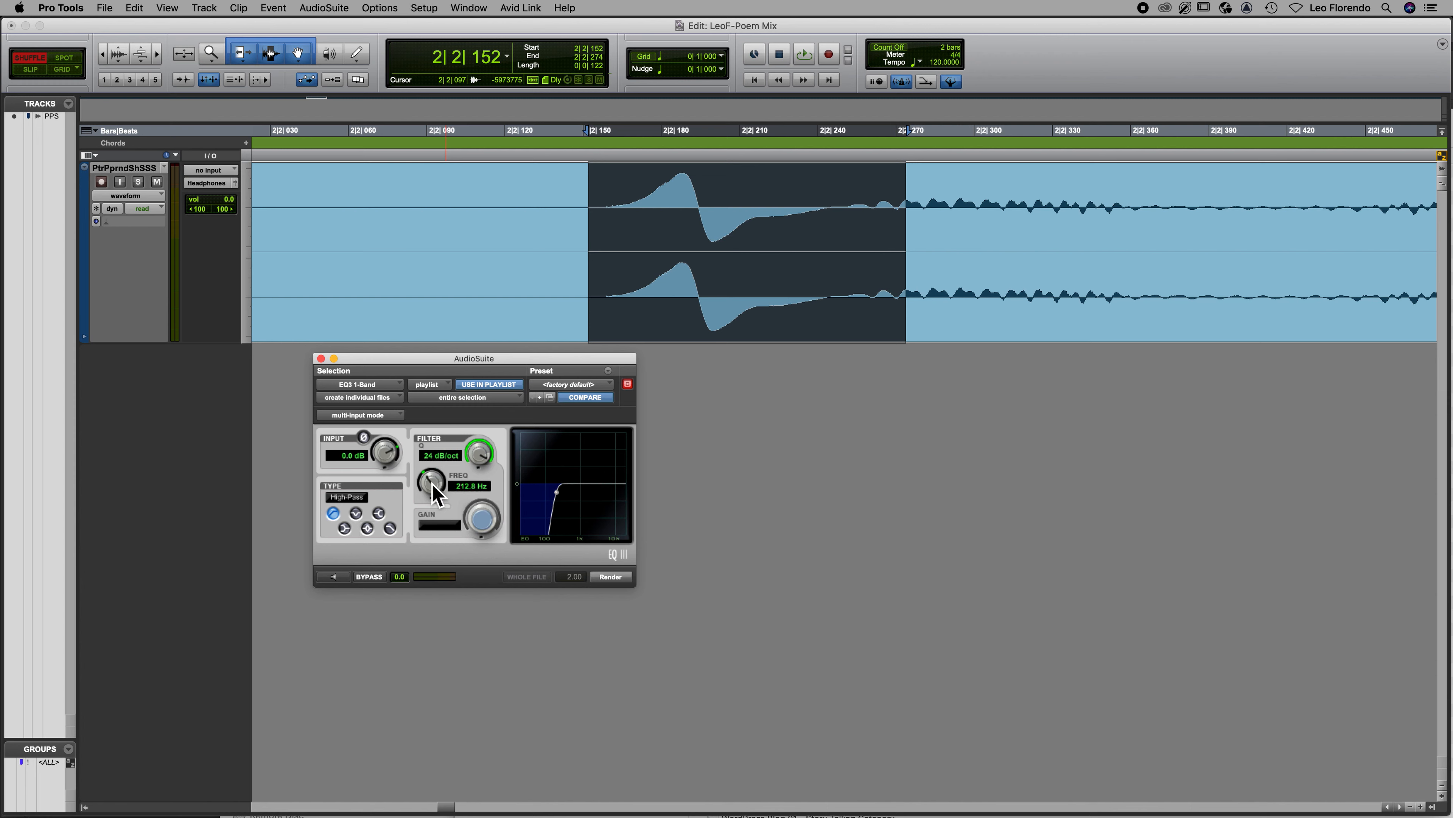
{"action": "left_click_drag", "start_coordinate": [433, 492], "coordinate": [416, 479]}
{"action": "left_click", "coordinate": [610, 578]}
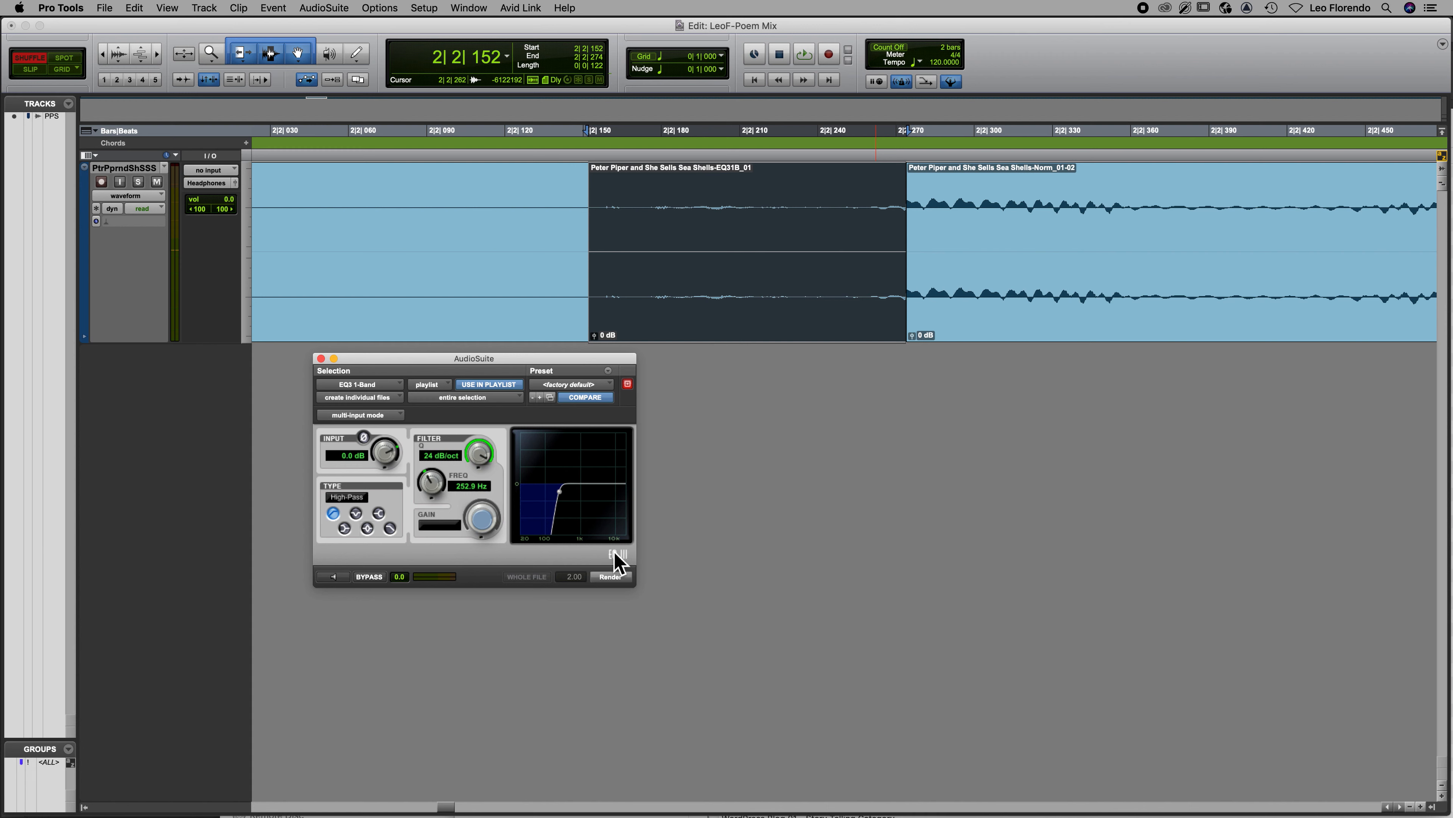
{"action": "key", "text": "super+z"}
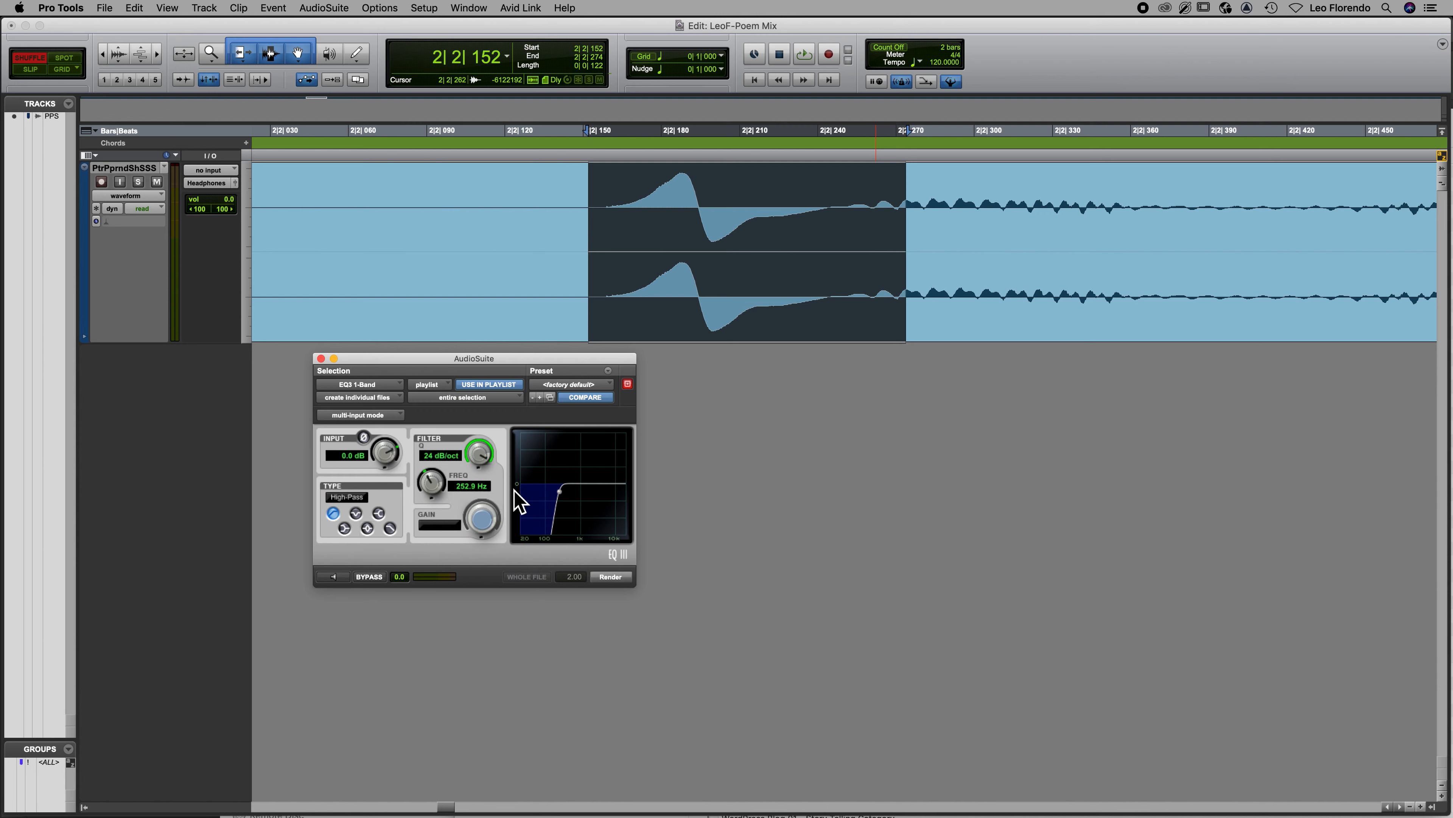
Step: Set the high-pass frequency to 122.0 Hz, render the selected plosive, and audition the result
{"action": "left_click_drag", "start_coordinate": [563, 493], "coordinate": [551, 496]}
{"action": "left_click", "coordinate": [610, 577]}
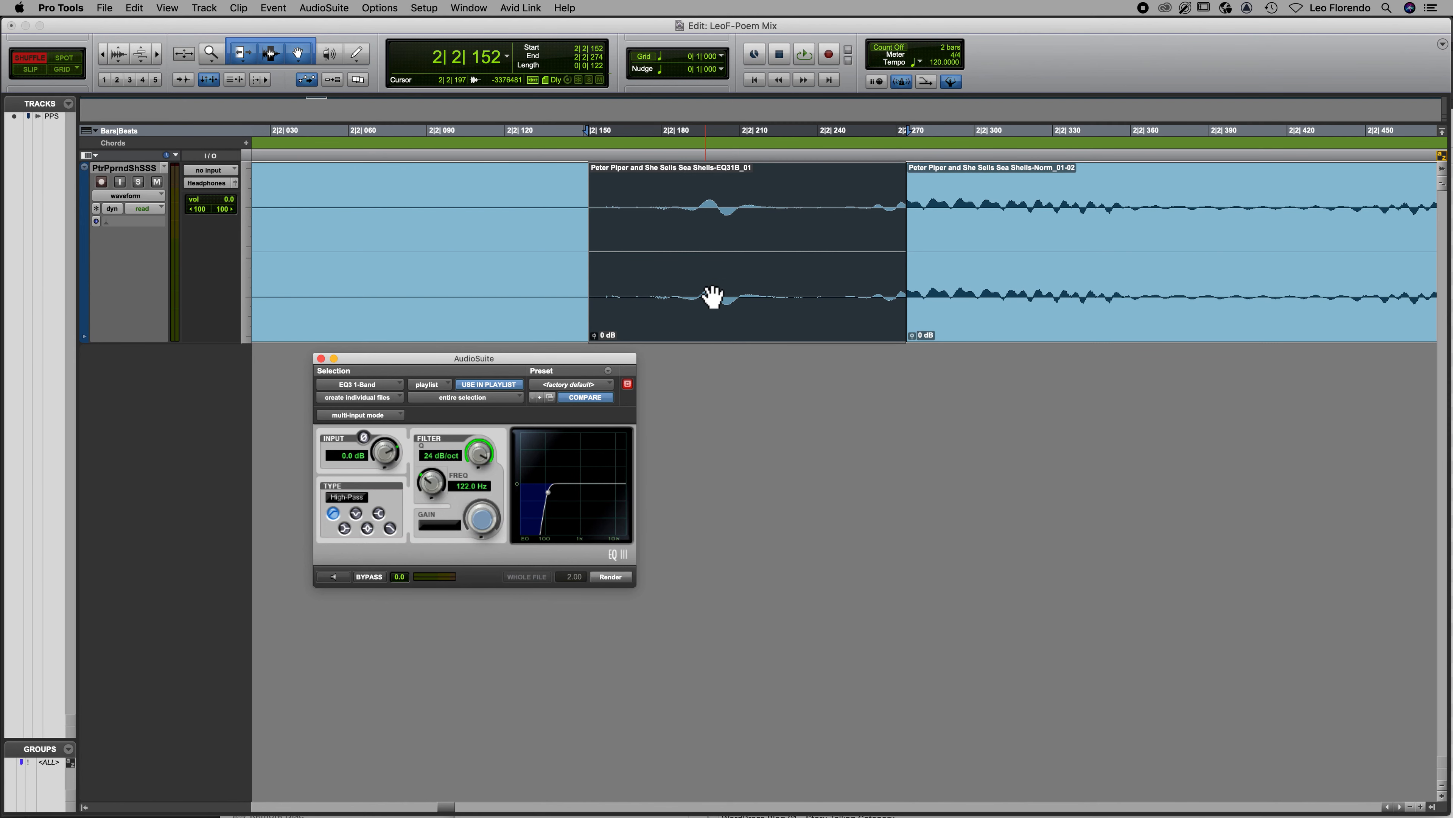
{"action": "key", "text": "space"}
{"action": "left_click", "coordinate": [869, 736]}
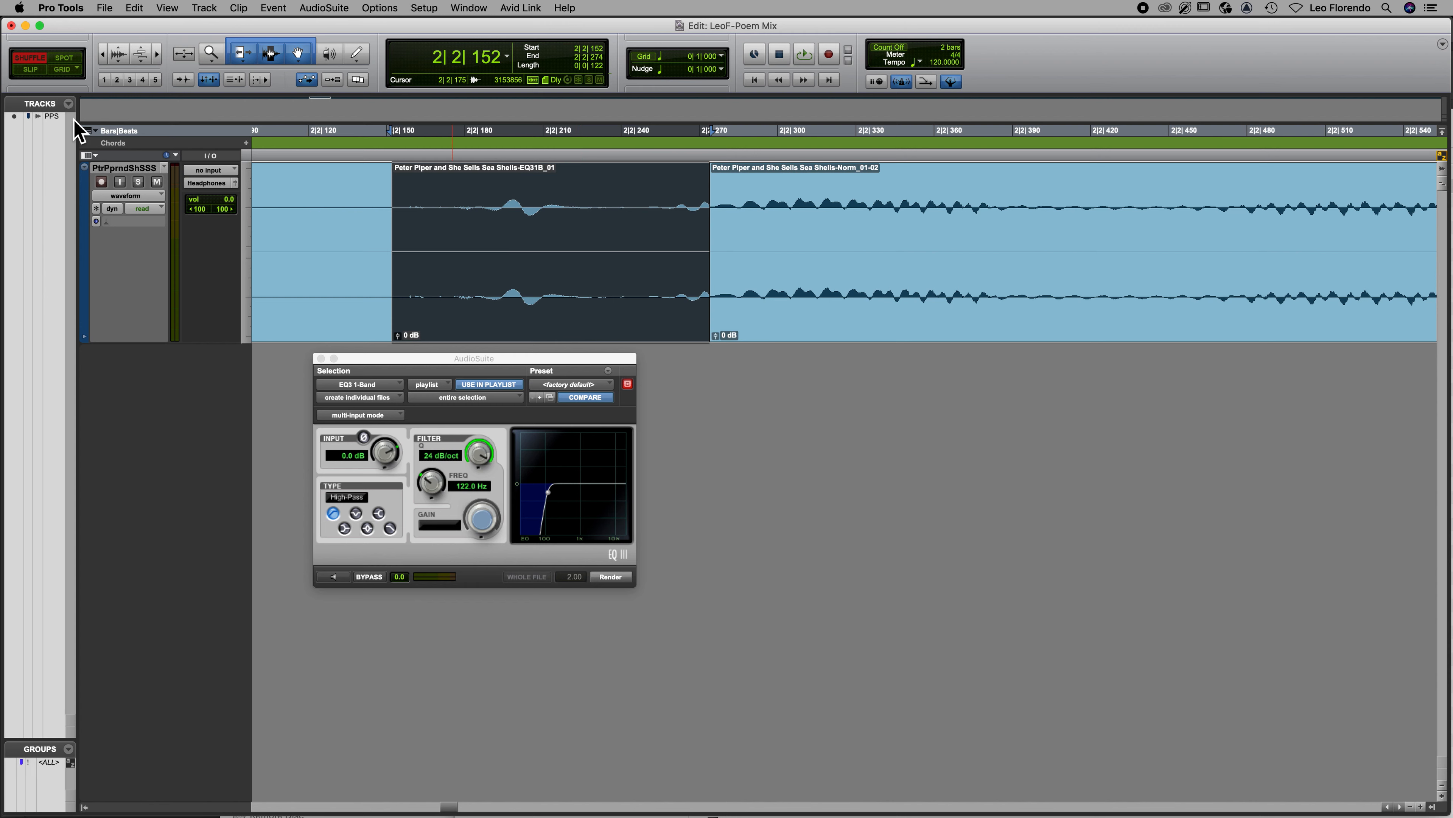
Step: Switch to Slip mode, delete the rendered plosive clip, and extend the following clip's start back to 2|2|151
{"action": "left_click", "coordinate": [30, 69]}
{"action": "key", "text": "Delete"}
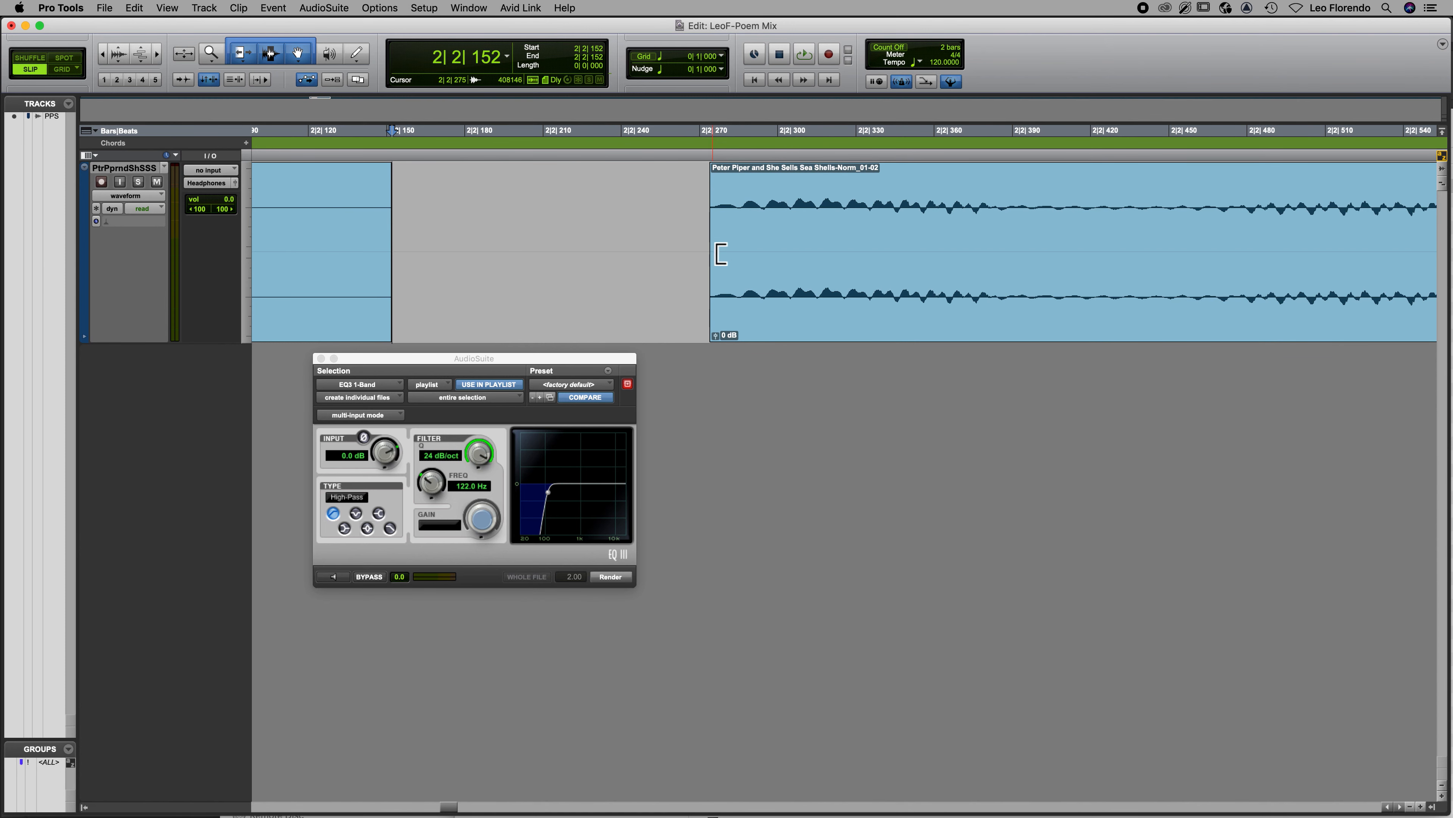
{"action": "left_click_drag", "start_coordinate": [719, 255], "coordinate": [392, 254]}
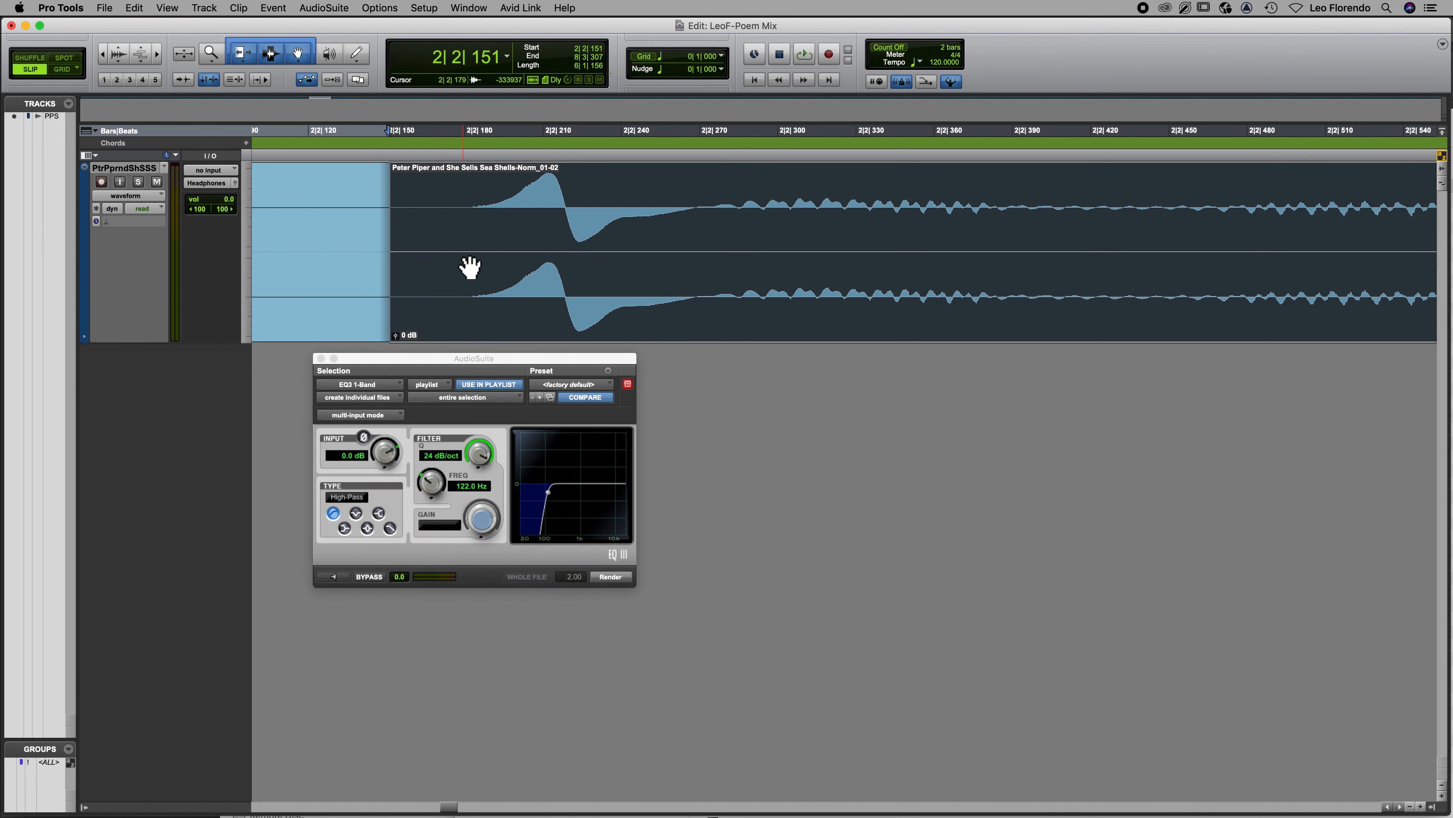
Step: Select the restored plosive from 2|2|152 to 2|2|294 and render it with the 122.0 Hz high-pass filter
{"action": "left_click", "coordinate": [541, 271]}
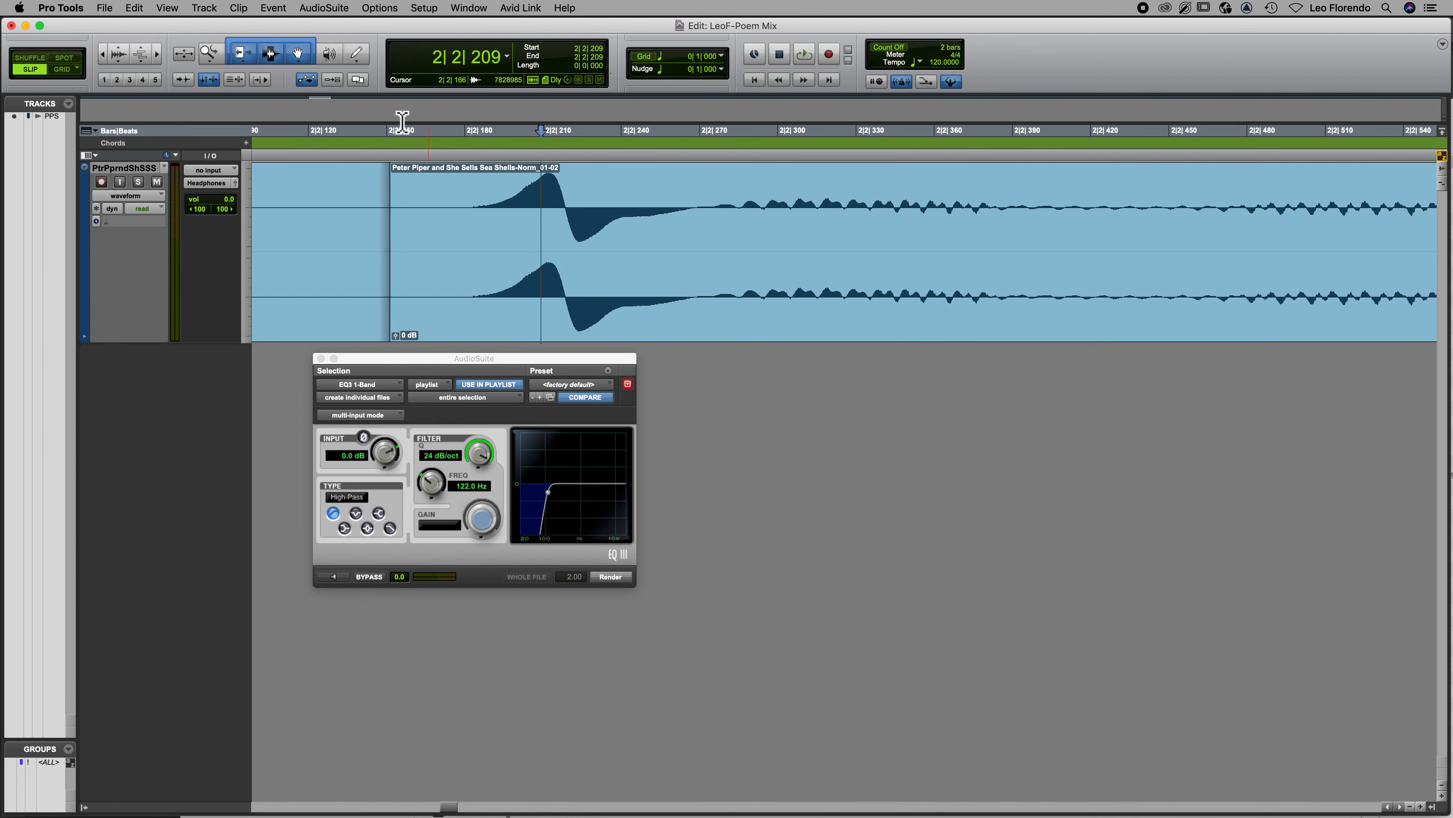
{"action": "left_click_drag", "start_coordinate": [761, 252], "coordinate": [396, 238]}
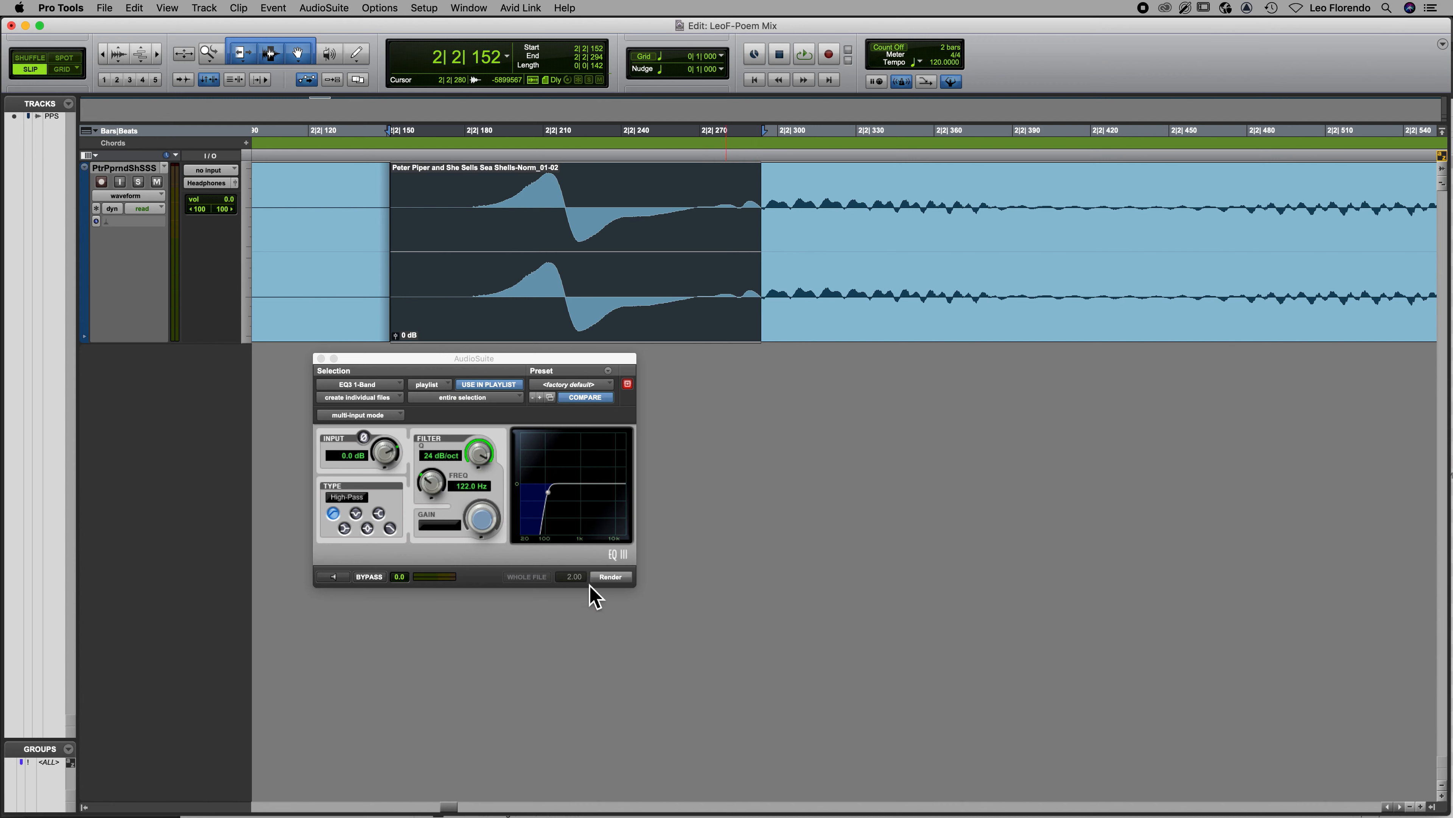
{"action": "left_click", "coordinate": [605, 580]}
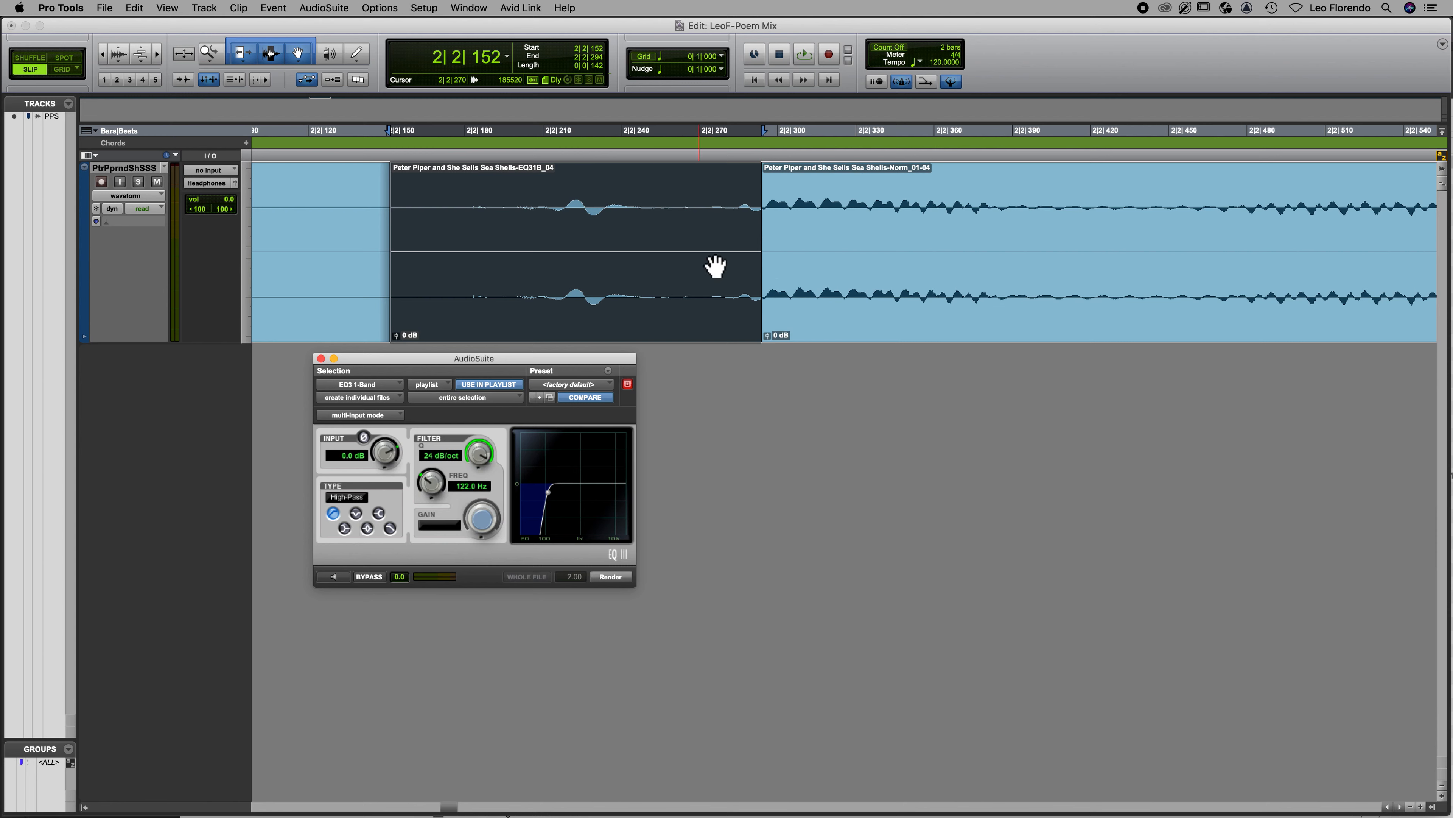
Step: Extend the start of the clip following the filtered plosive back to 2|2|269
{"action": "left_click_drag", "start_coordinate": [771, 255], "coordinate": [704, 253]}
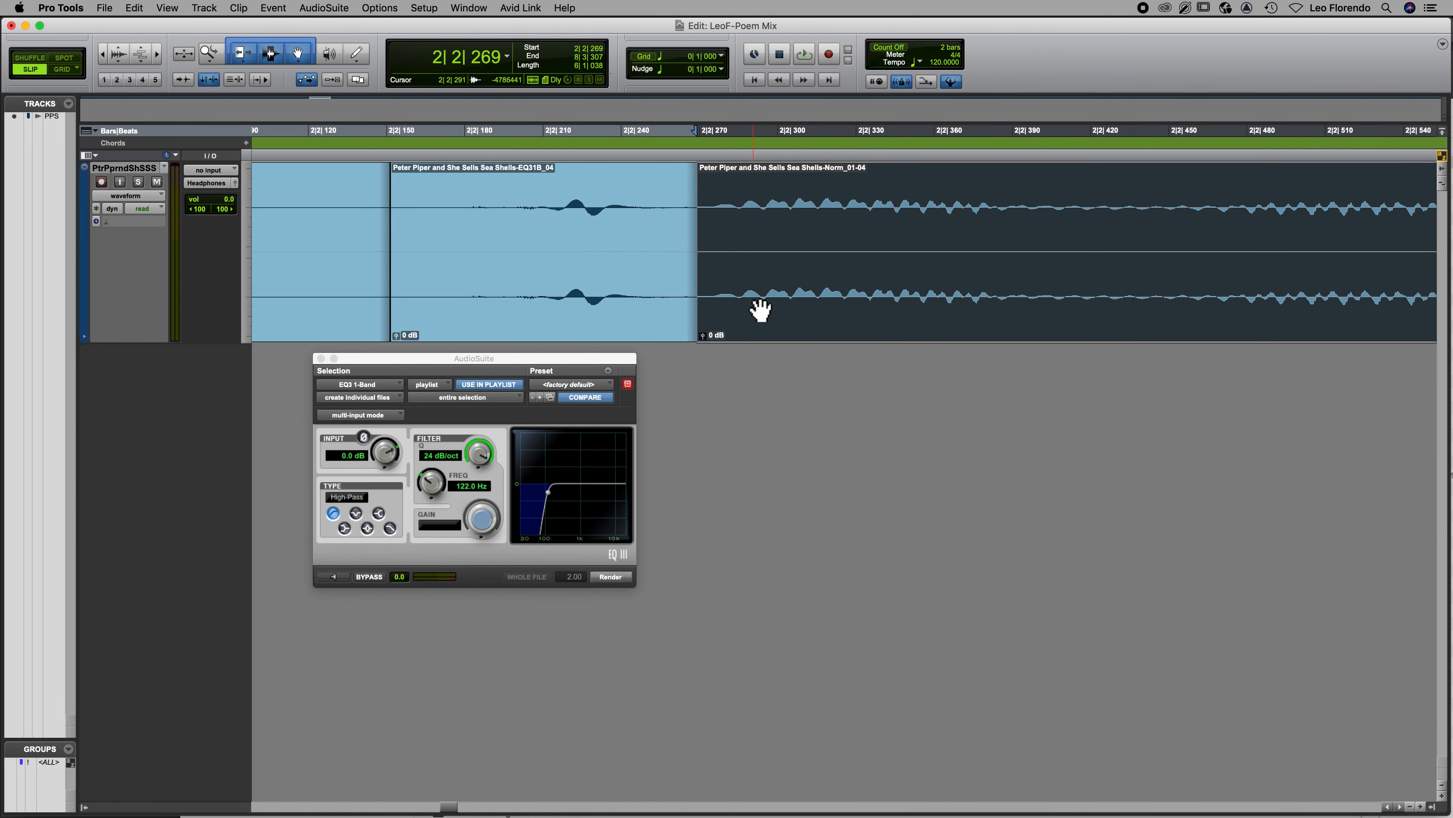
{"action": "scroll", "coordinate": [761, 310], "scroll_direction": "right", "scroll_amount": 10}
{"action": "scroll", "coordinate": [752, 319], "scroll_direction": "right", "scroll_amount": 6}
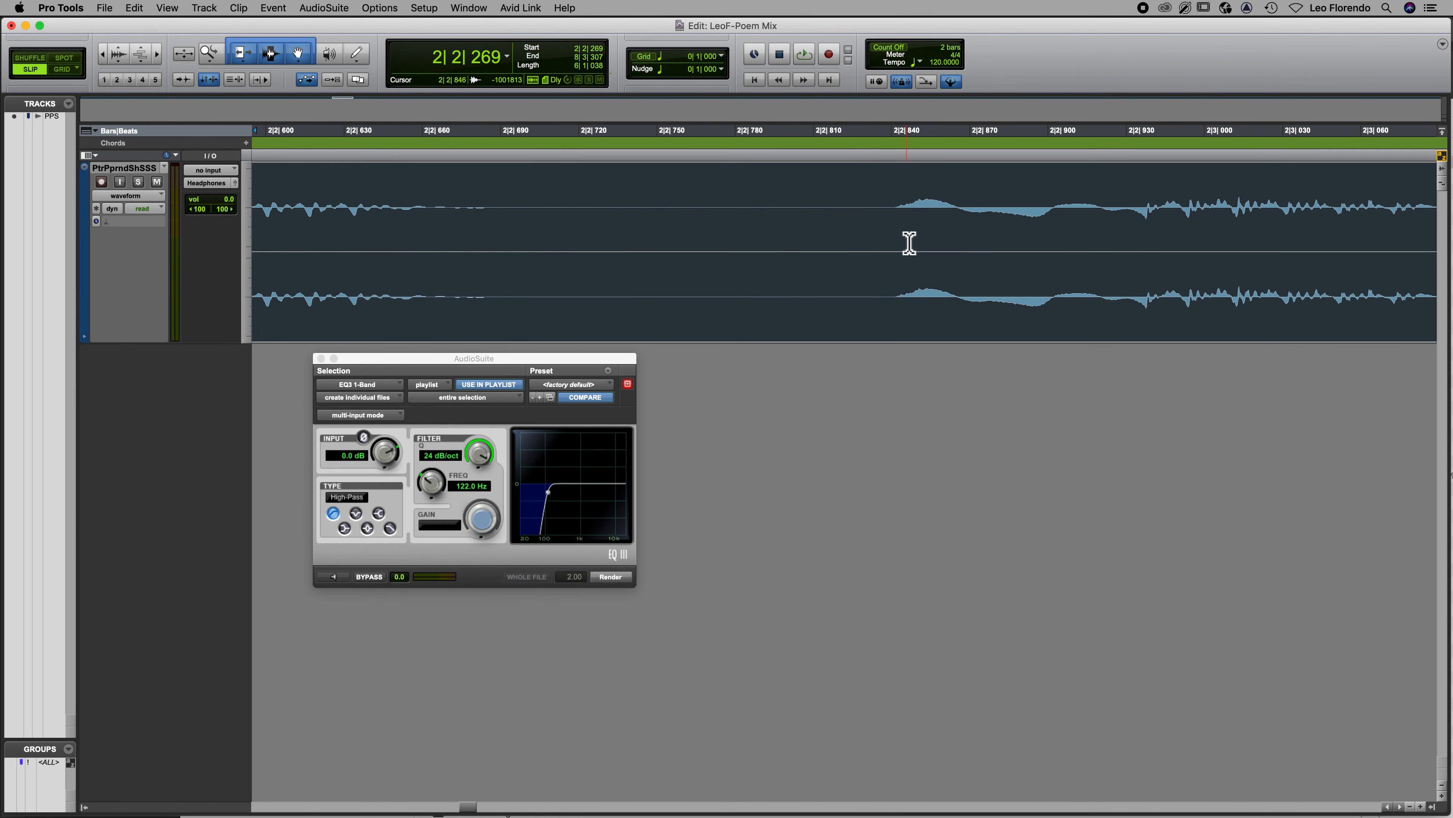
Step: Audition the recording from 2|2|837 to check the next plosive
{"action": "left_click", "coordinate": [890, 220]}
{"action": "key", "text": "space"}
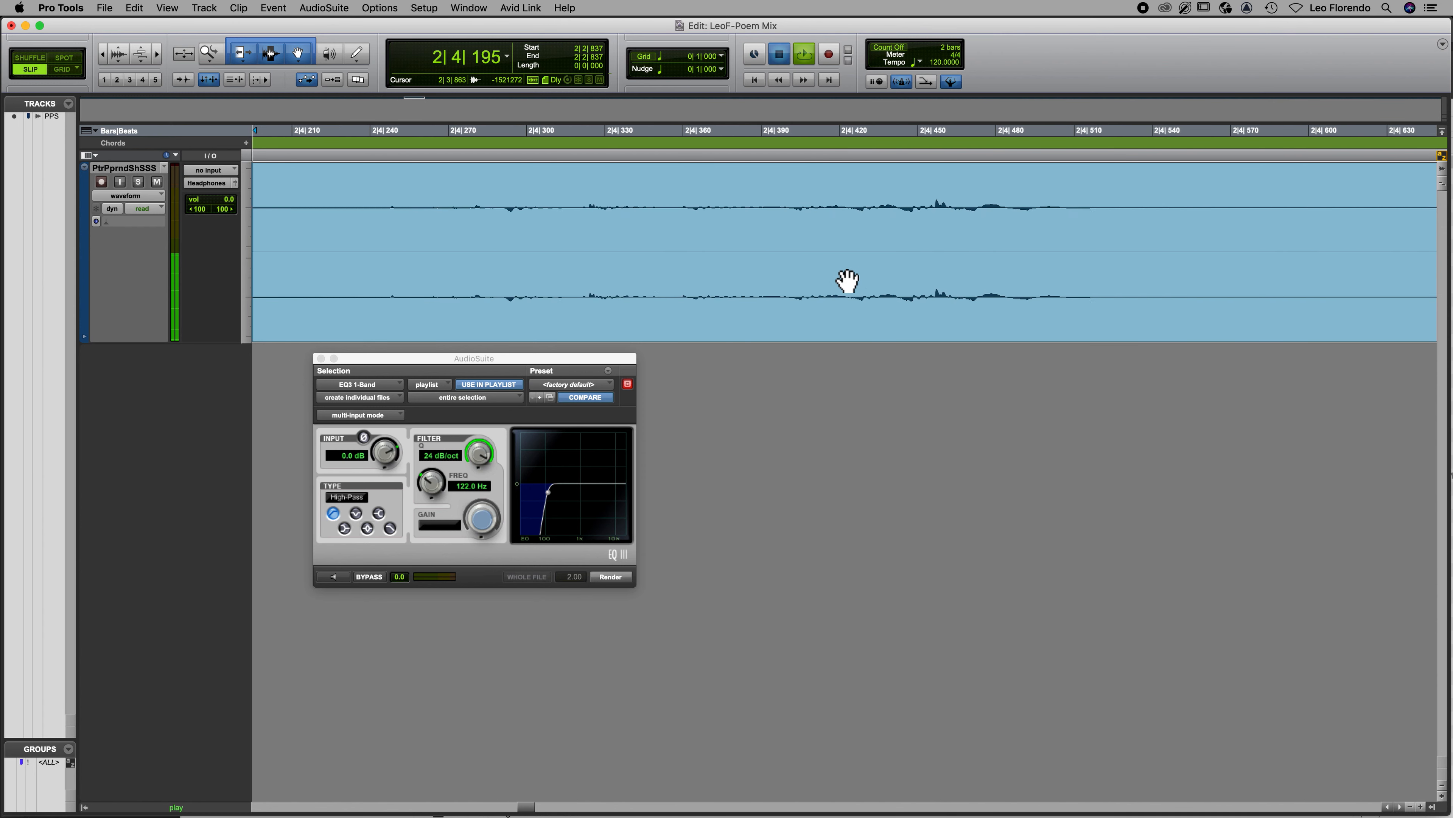
{"action": "key", "text": "space"}
{"action": "scroll", "coordinate": [774, 287], "scroll_direction": "left", "scroll_amount": 10}
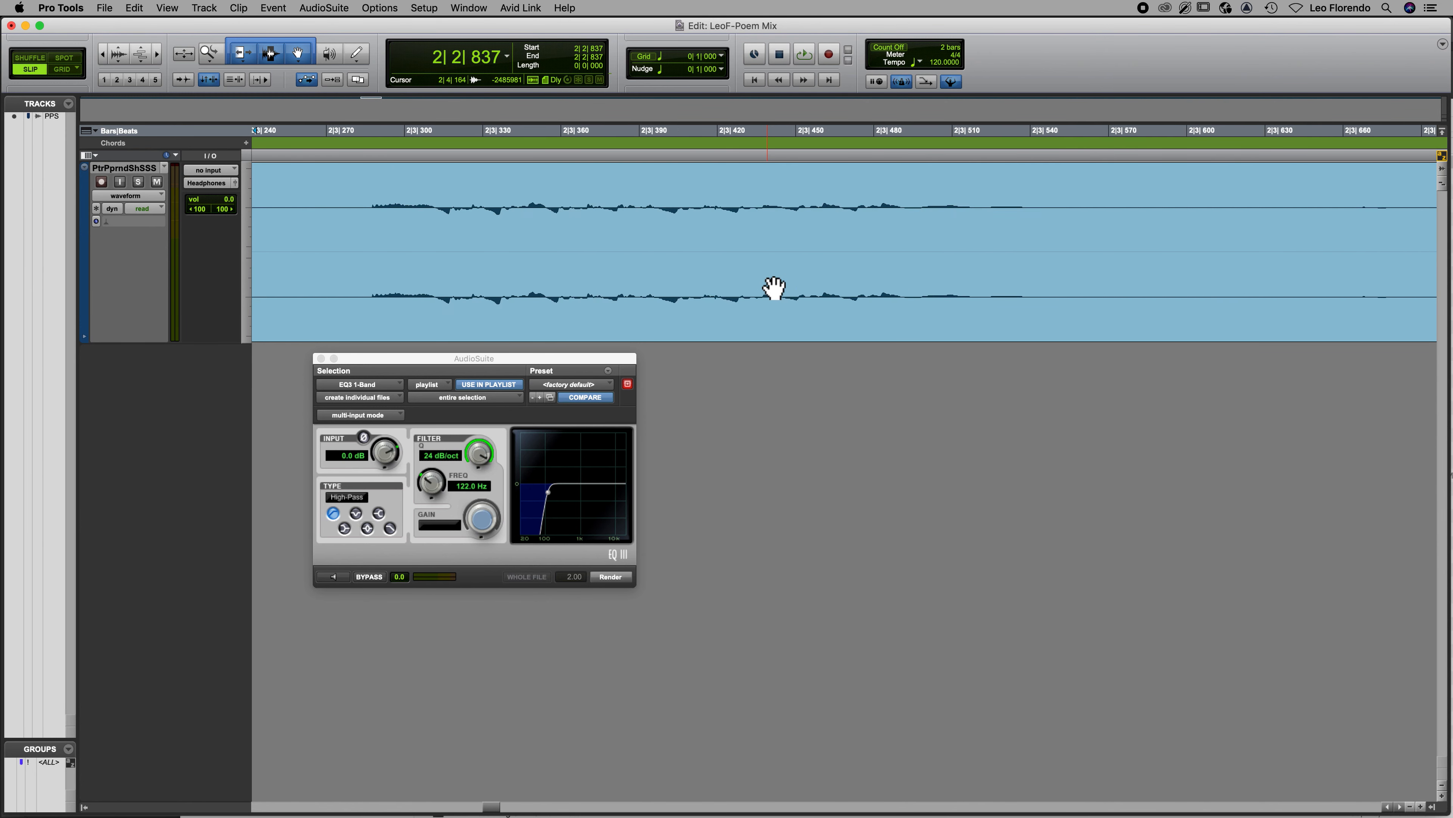
Step: Render the plosive from 2|3|792 to 2|3|876 with the 122.0 Hz high-pass filter and extend the following clip's start back to 2|3|867
{"action": "scroll", "coordinate": [774, 287], "scroll_direction": "left", "scroll_amount": 6}
{"action": "left_click", "coordinate": [976, 218]}
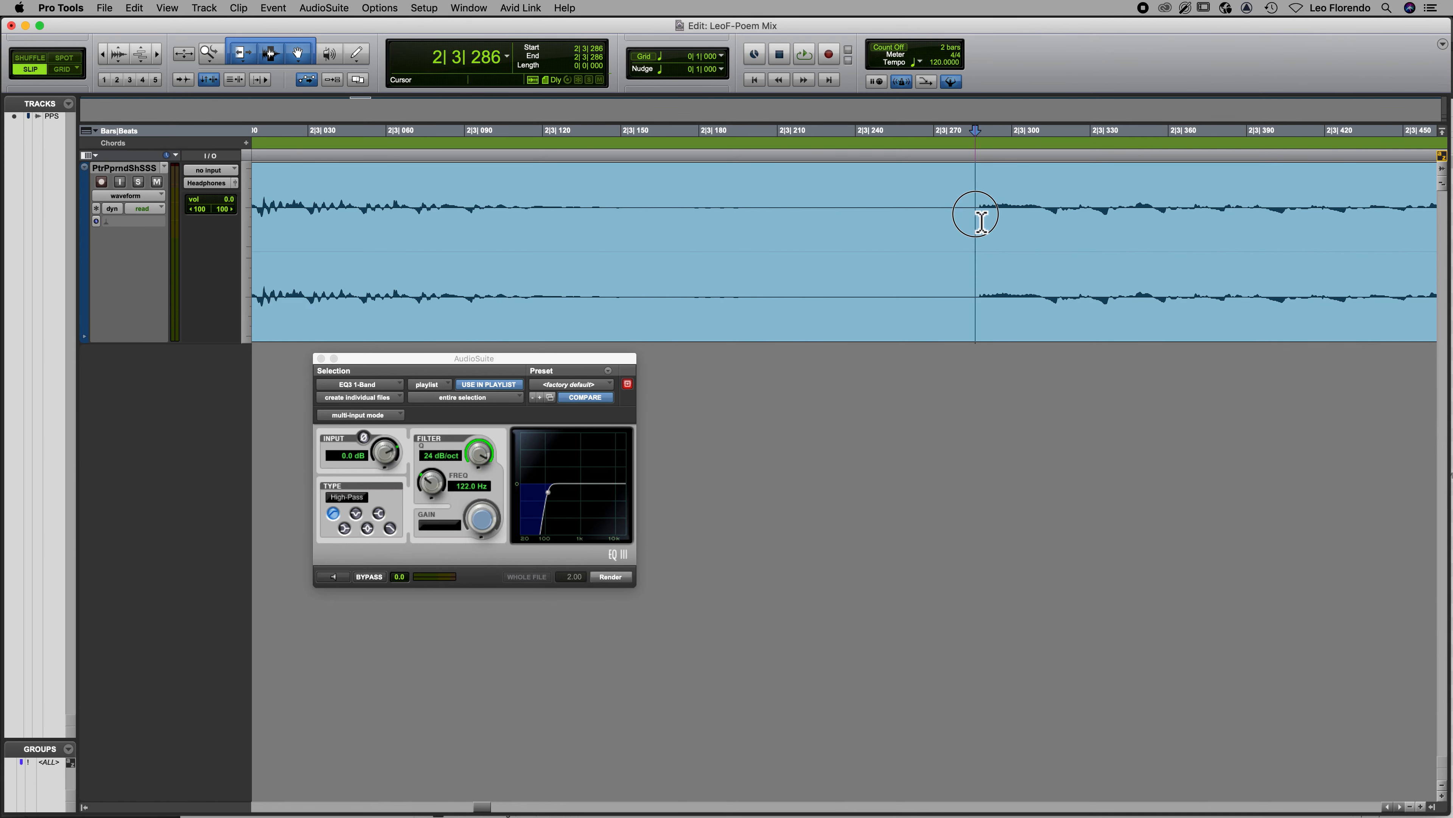
{"action": "scroll", "coordinate": [975, 229], "scroll_direction": "right", "scroll_amount": 12}
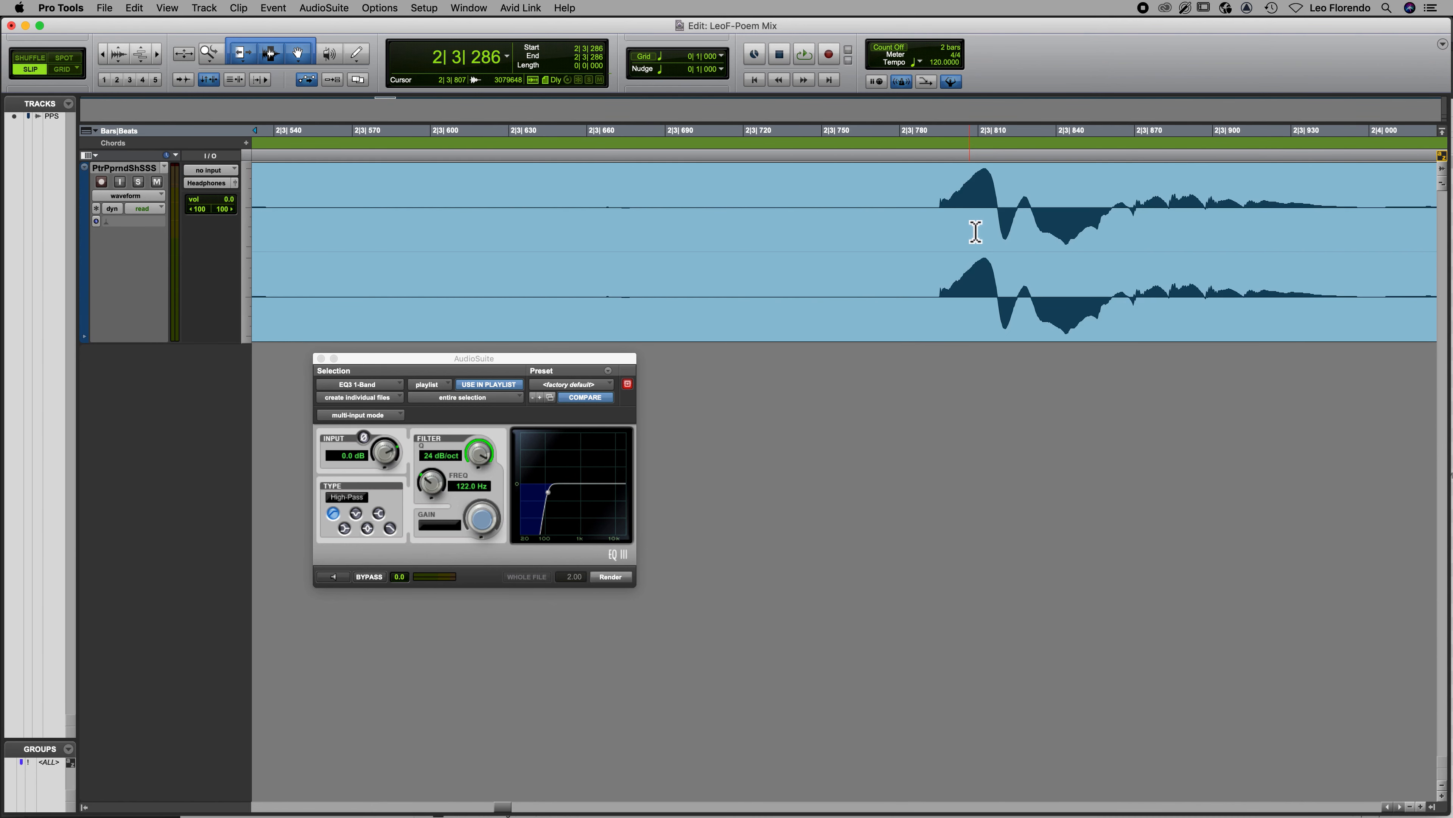
{"action": "left_click_drag", "start_coordinate": [933, 229], "coordinate": [1152, 240]}
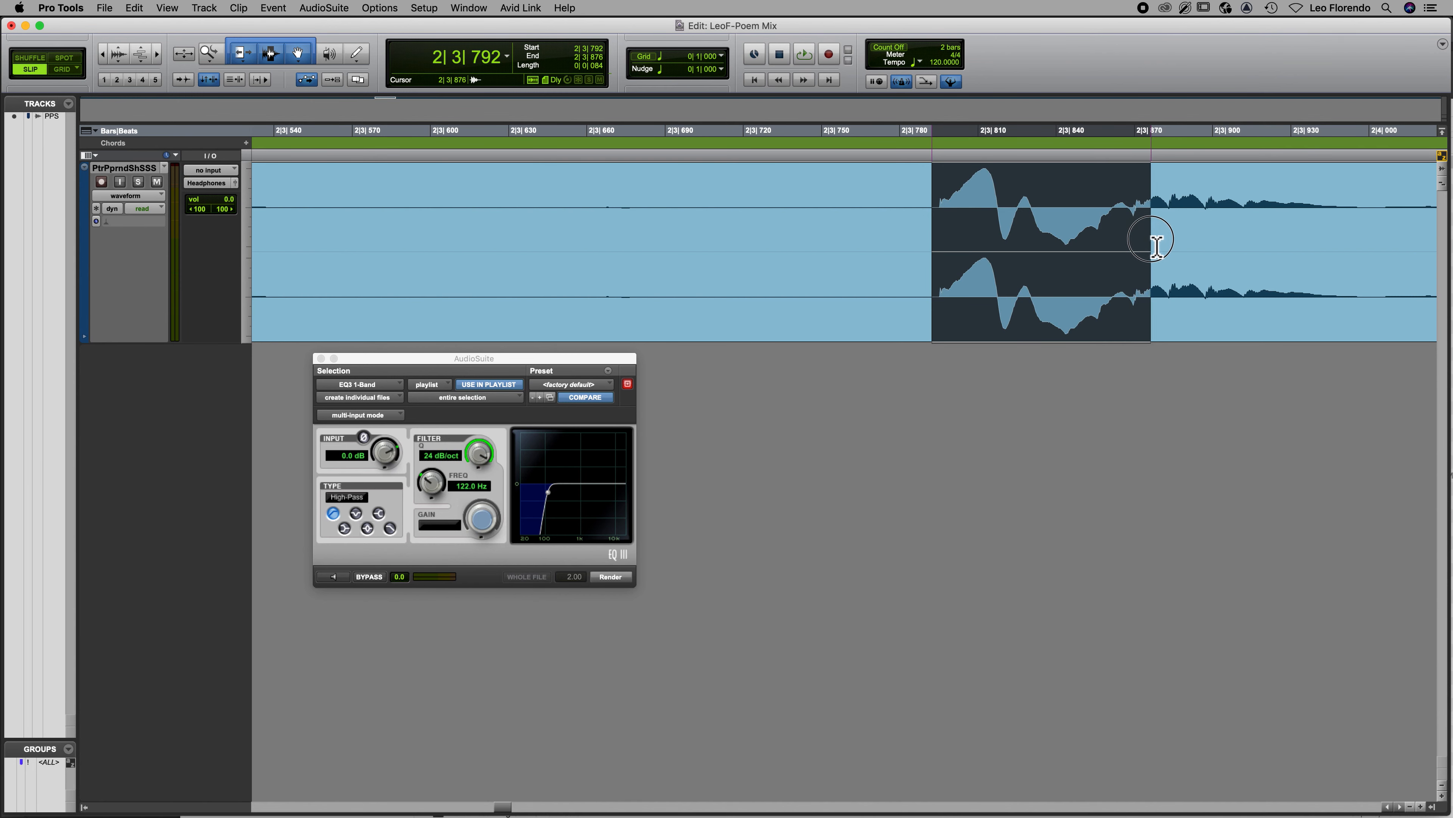
{"action": "left_click", "coordinate": [611, 578]}
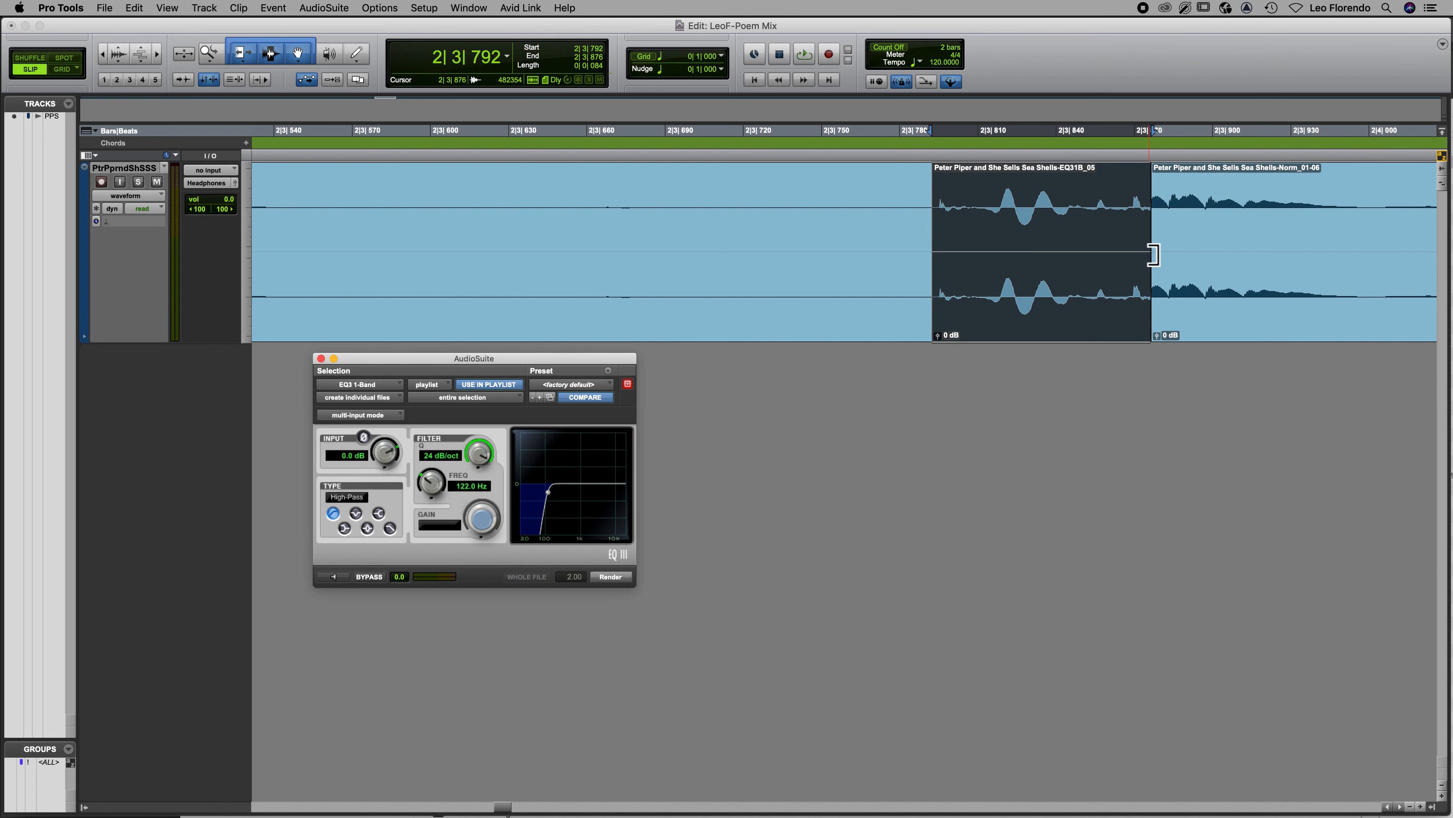
{"action": "left_click_drag", "start_coordinate": [1161, 254], "coordinate": [1130, 255]}
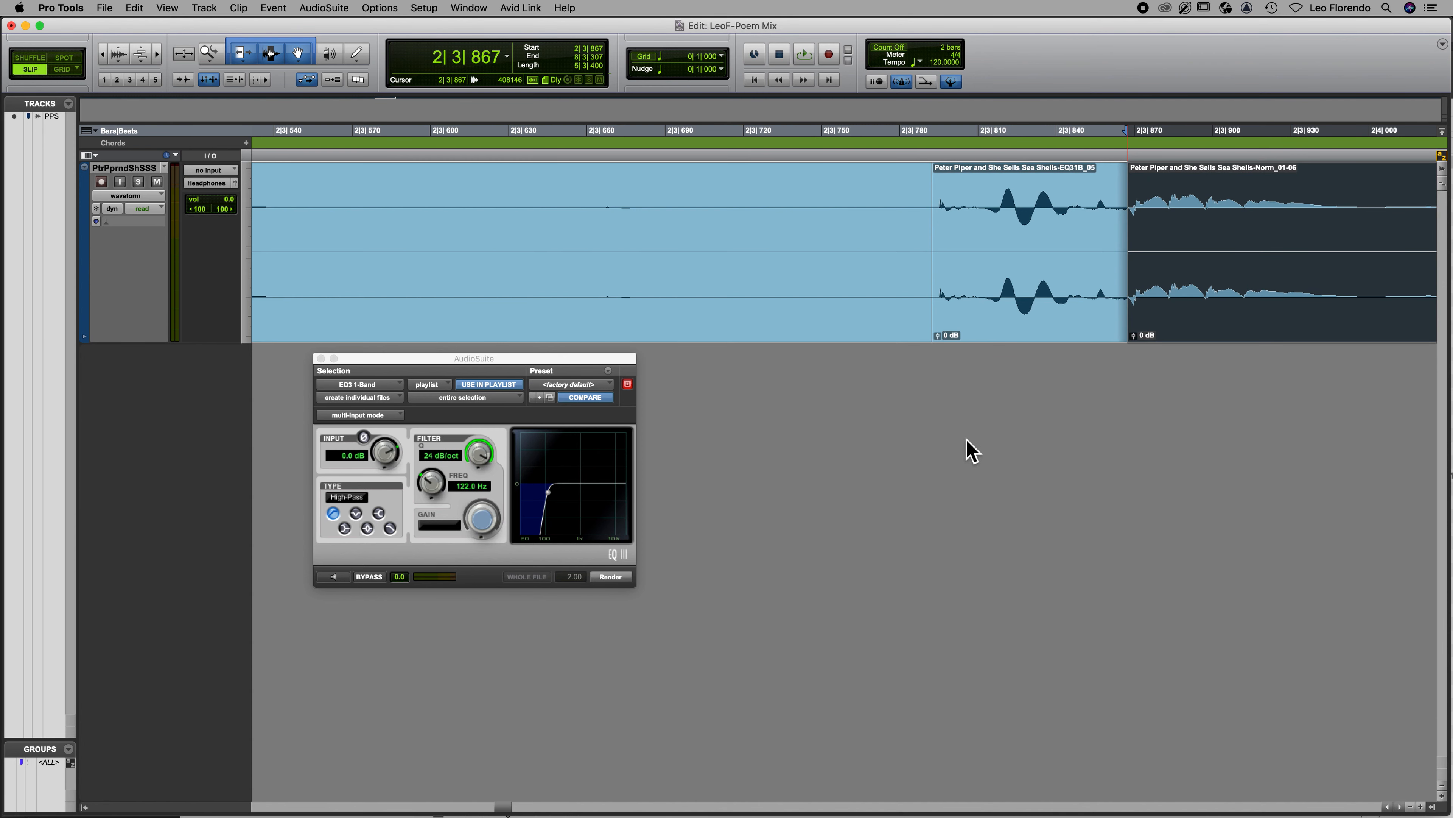
Step: Find the next large low-frequency burst and audition the recording from 2|4|759
{"action": "scroll", "coordinate": [971, 448], "scroll_direction": "right", "scroll_amount": 10}
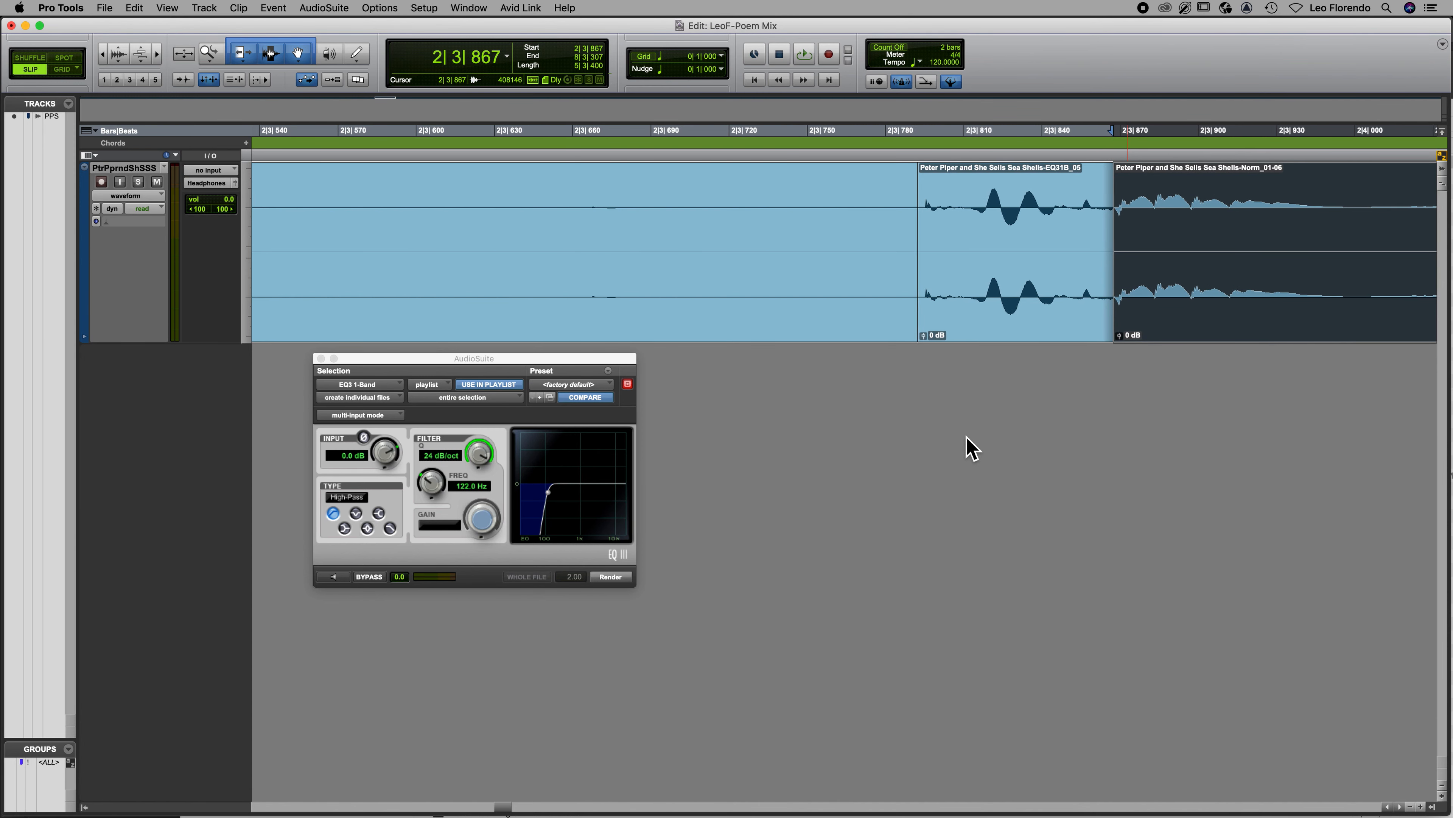
{"action": "scroll", "coordinate": [971, 448], "scroll_direction": "right", "scroll_amount": 5}
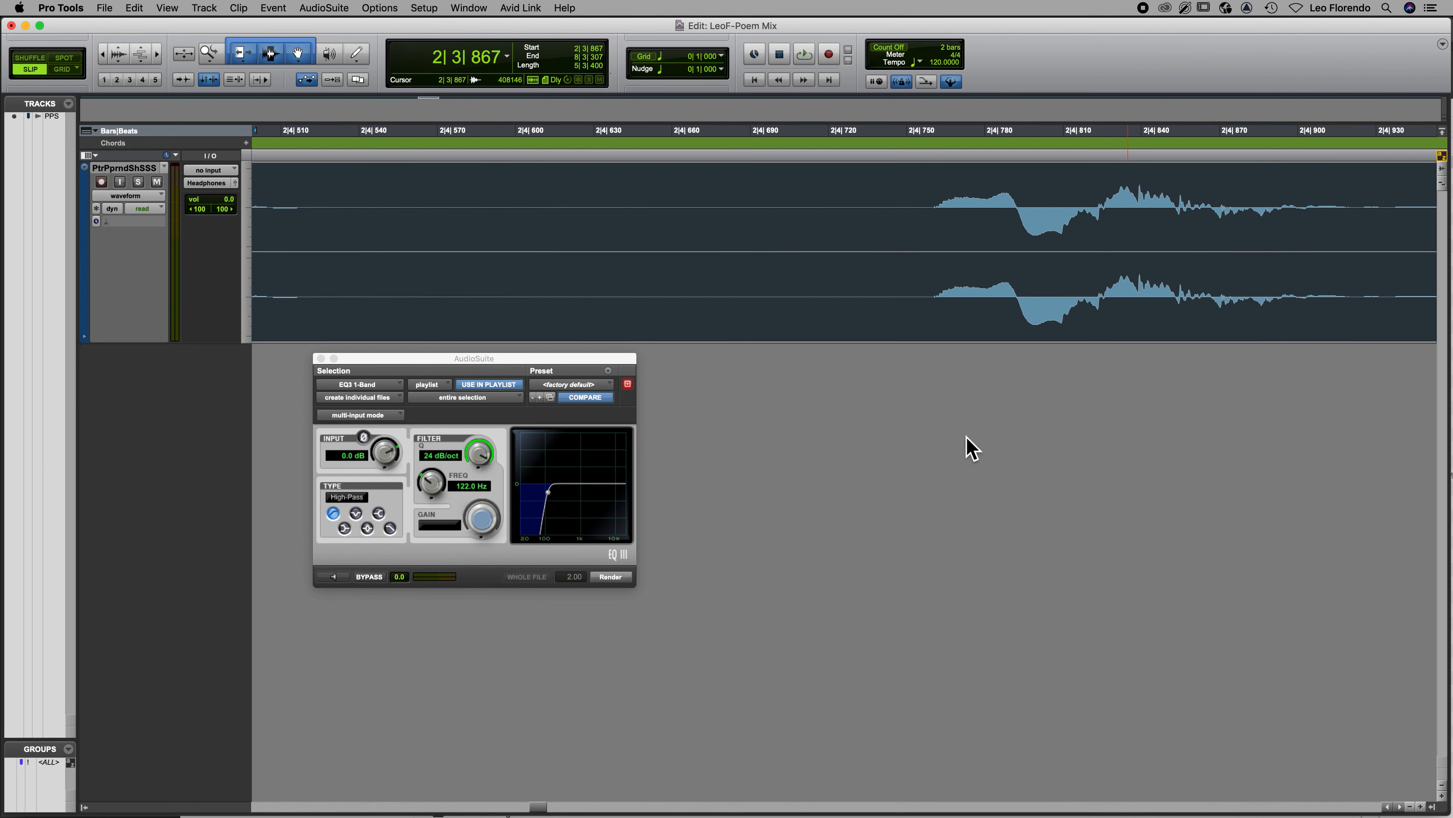
{"action": "left_click", "coordinate": [930, 237]}
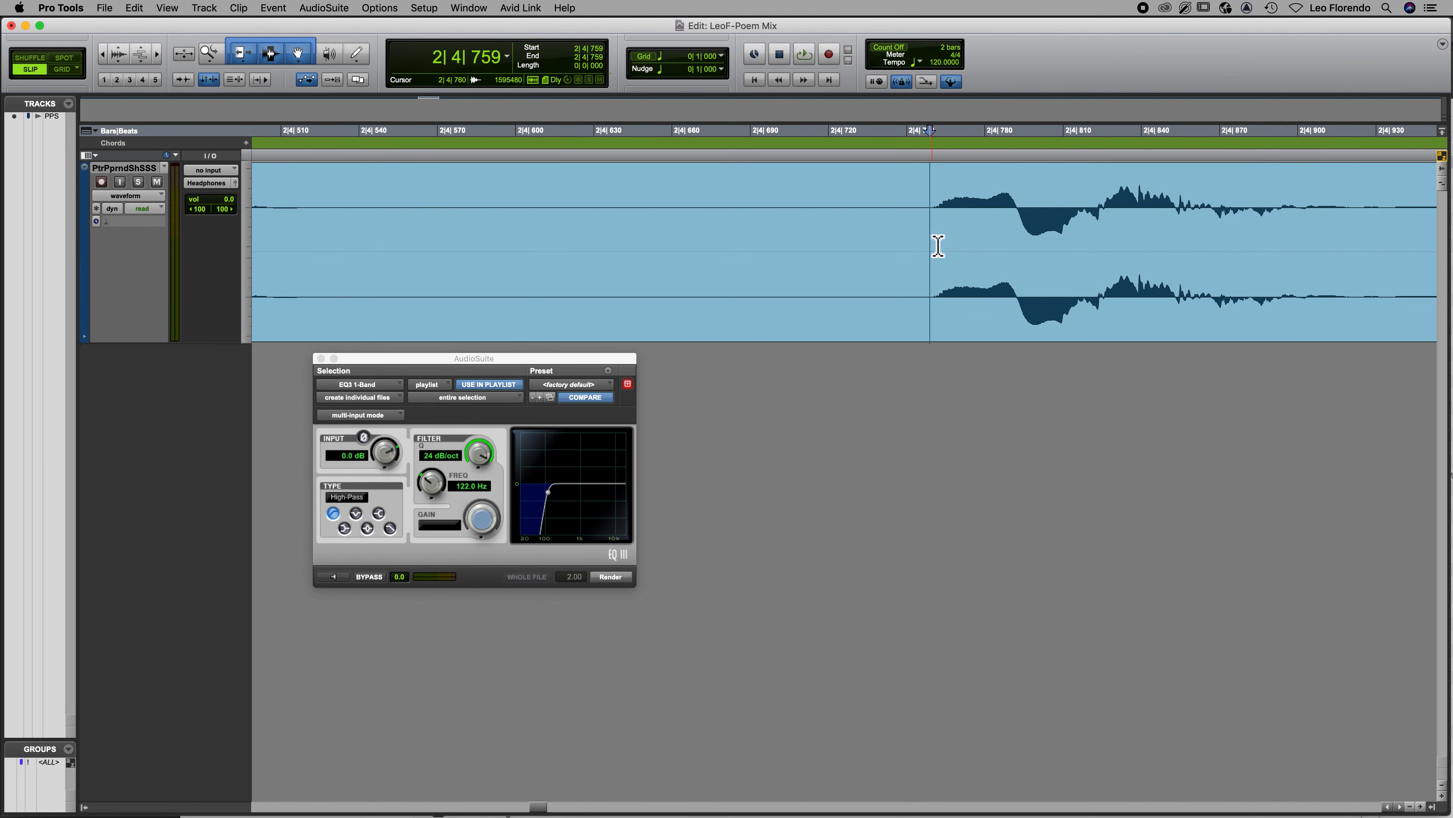
{"action": "key", "text": "space"}
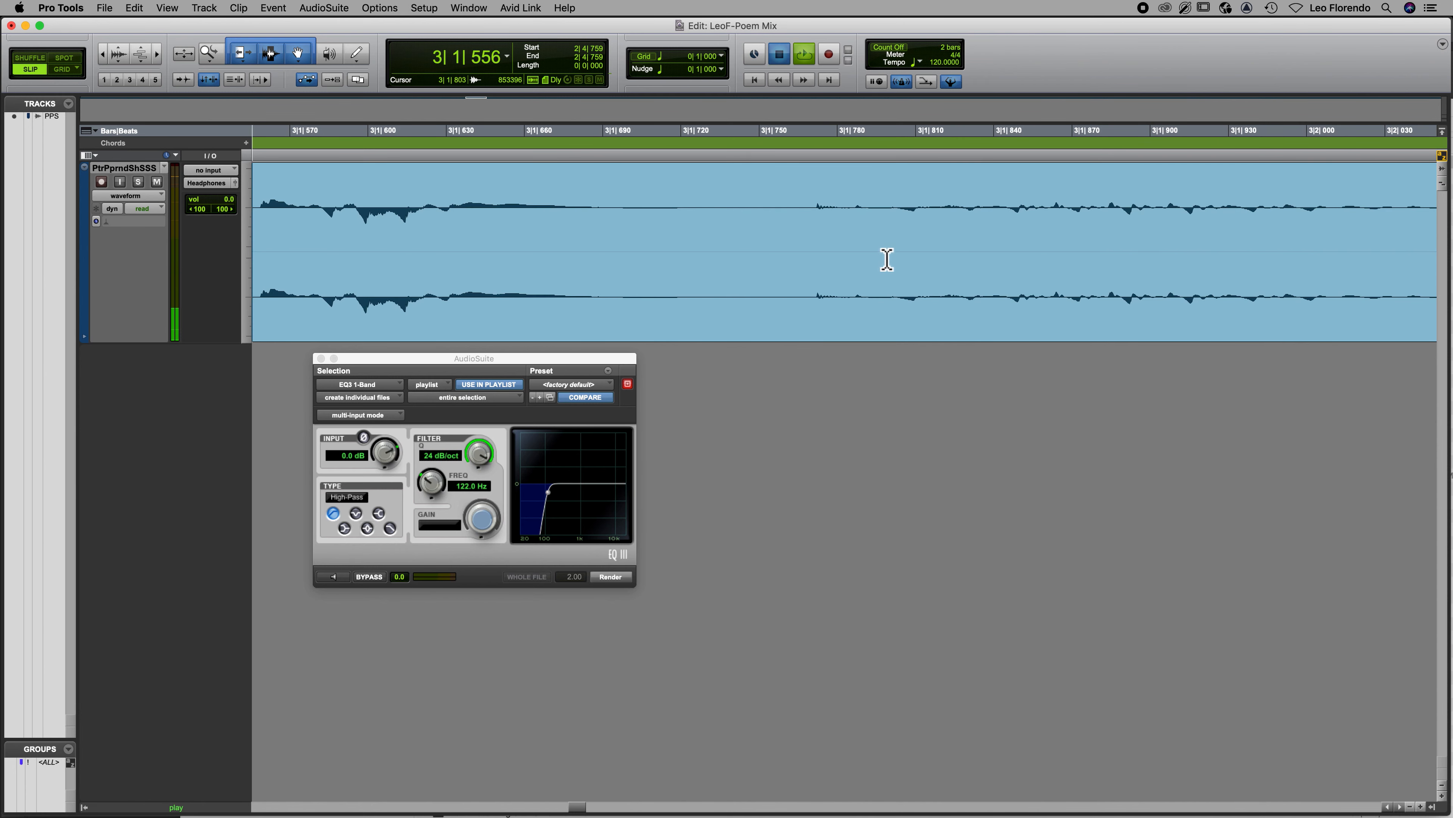
{"action": "key", "text": "space"}
Step: Render the plosive from 2|4|759 to 2|4|833 with the 122.0 Hz high-pass filter and extend the following clip's start back to 2|4|825
{"action": "scroll", "coordinate": [887, 264], "scroll_direction": "left", "scroll_amount": 10}
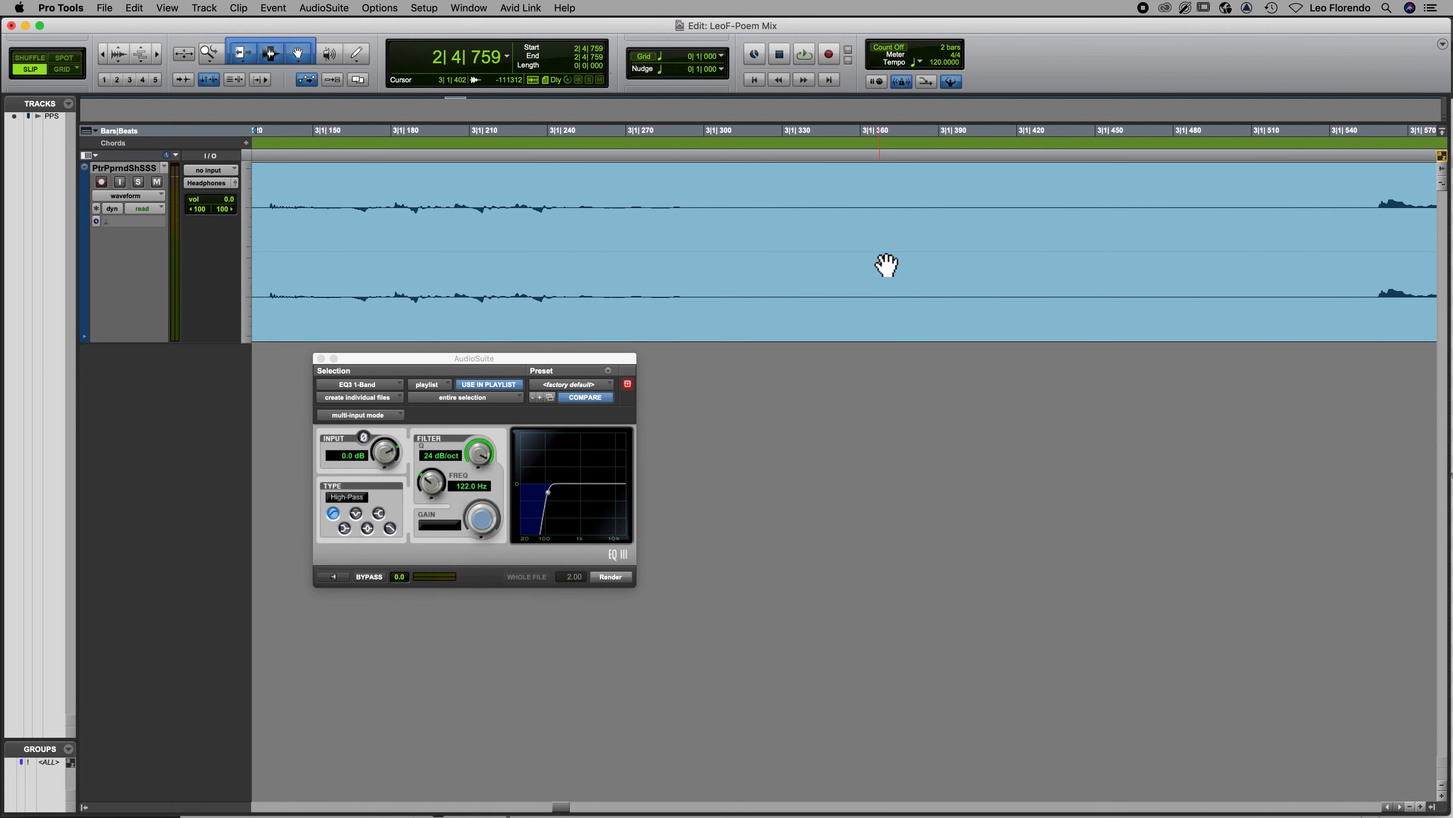
{"action": "scroll", "coordinate": [887, 265], "scroll_direction": "right", "scroll_amount": 10}
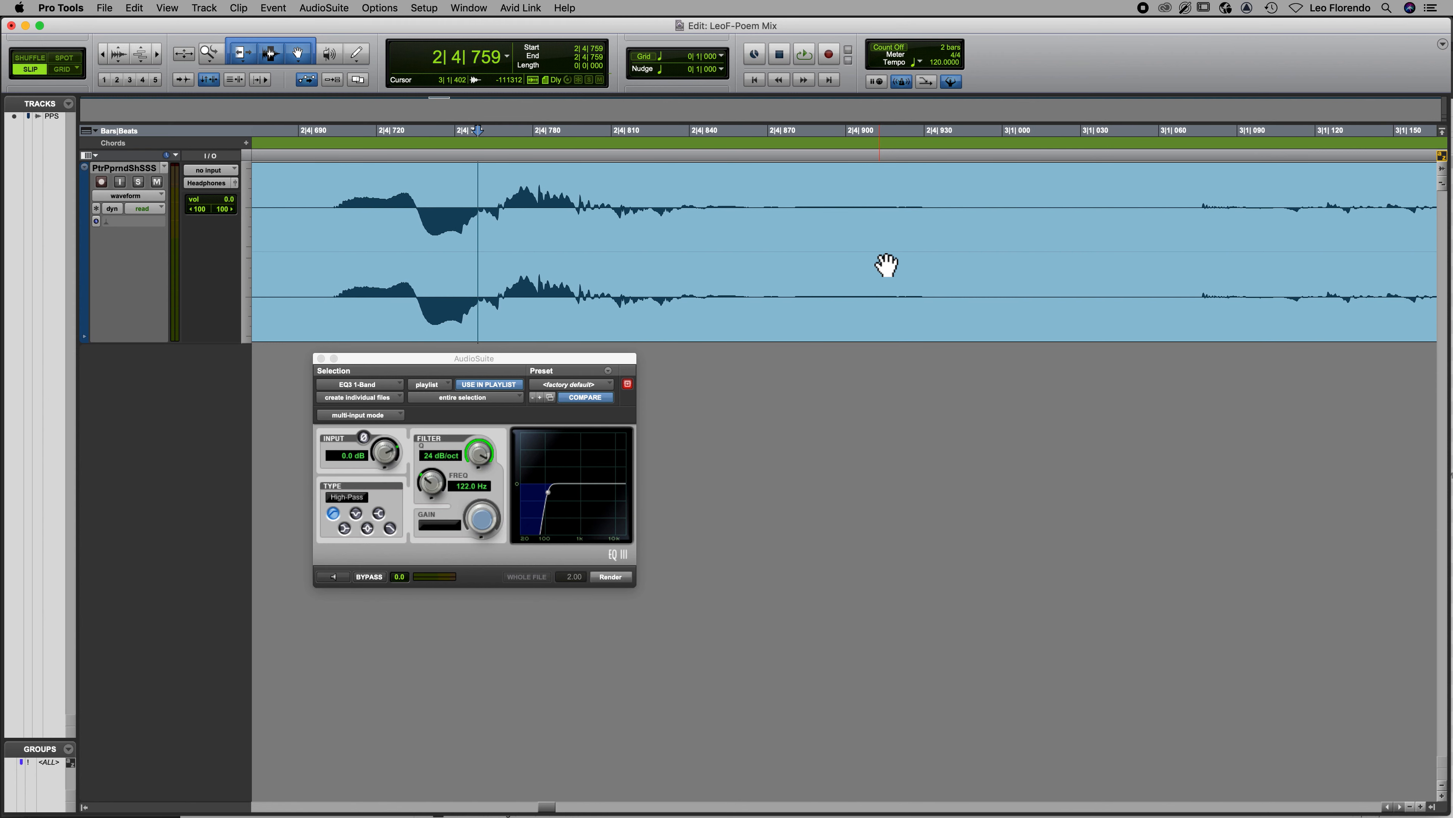
{"action": "scroll", "coordinate": [884, 266], "scroll_direction": "left", "scroll_amount": 8}
{"action": "left_click_drag", "start_coordinate": [994, 236], "coordinate": [1190, 250]}
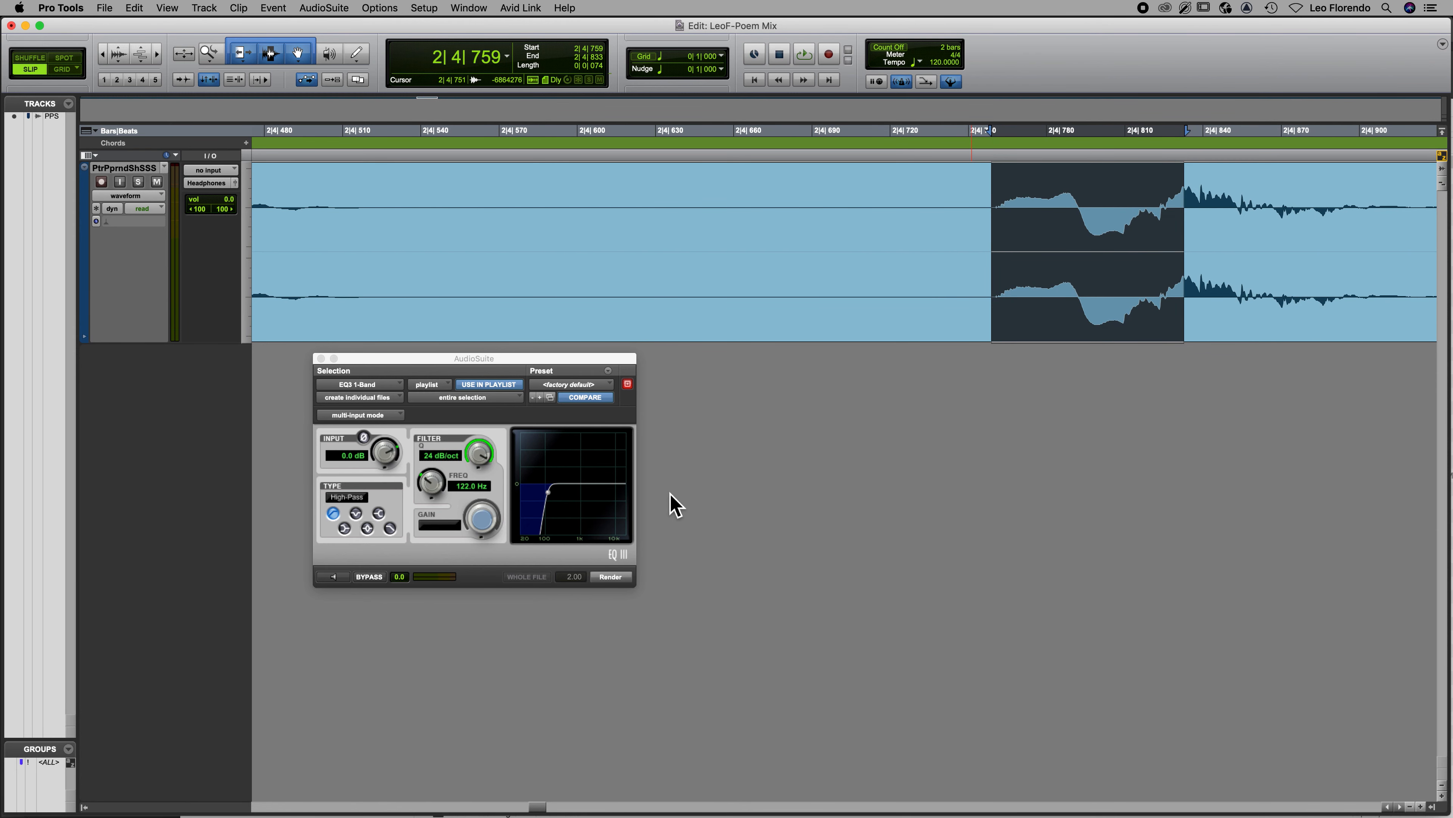
{"action": "left_click", "coordinate": [610, 577]}
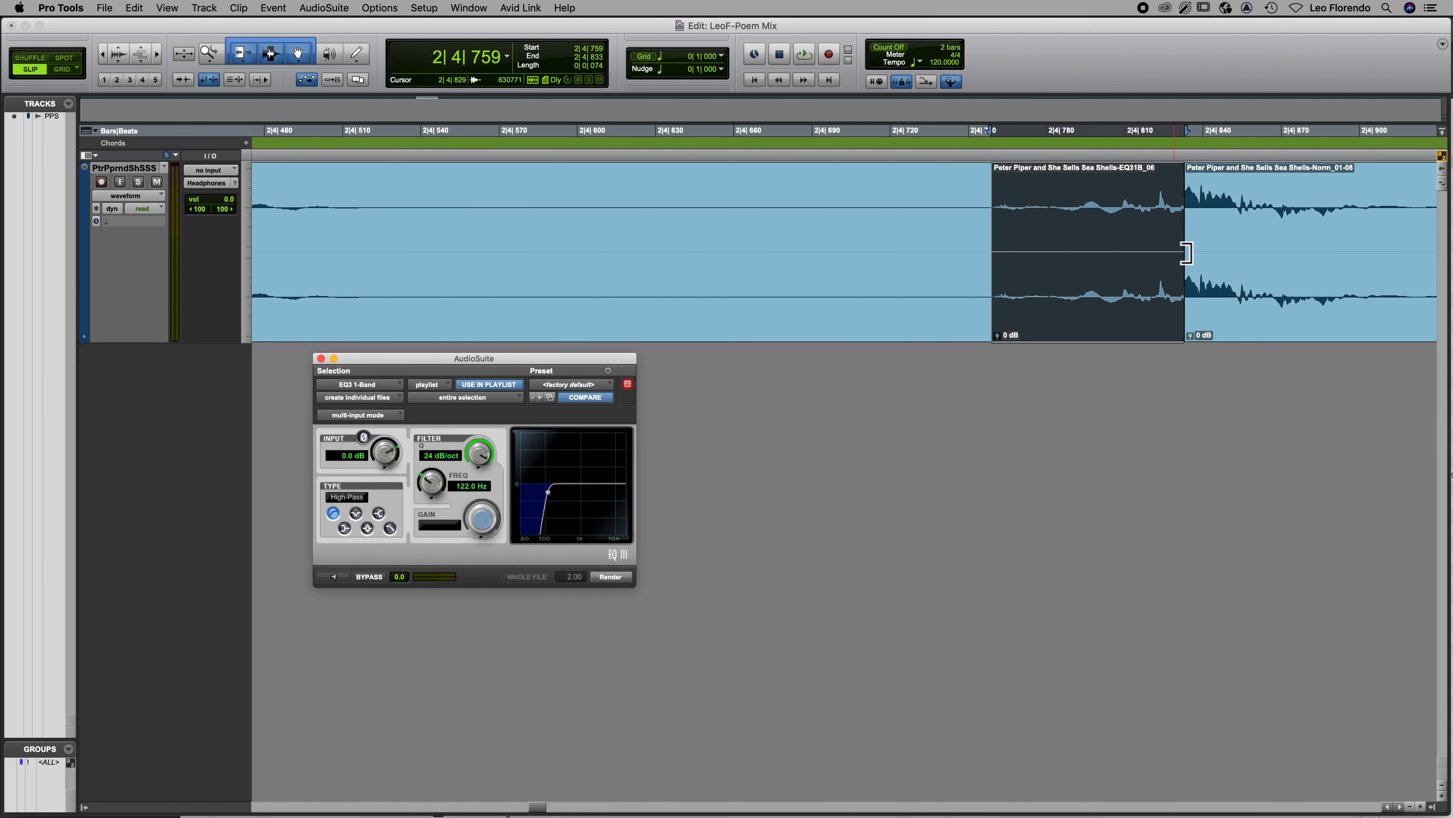
{"action": "left_click_drag", "start_coordinate": [1192, 253], "coordinate": [1164, 251]}
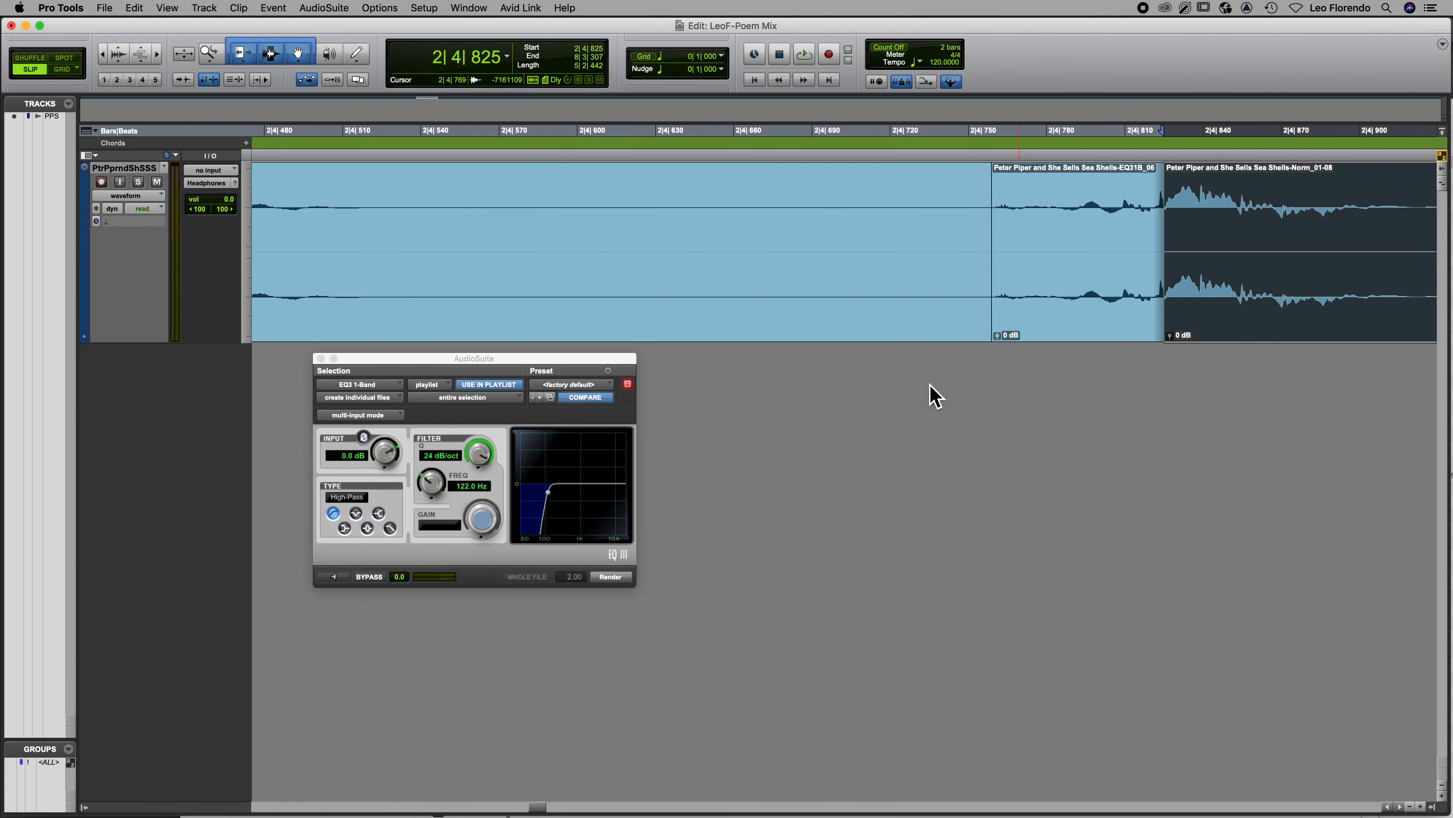
Step: Apply Batch Fades with centered 10 ms equal-gain crossfades to the clips from 2|2|152 to the recording's end, adjusting the bounds of invalid fades
{"action": "key", "text": "alt+a"}
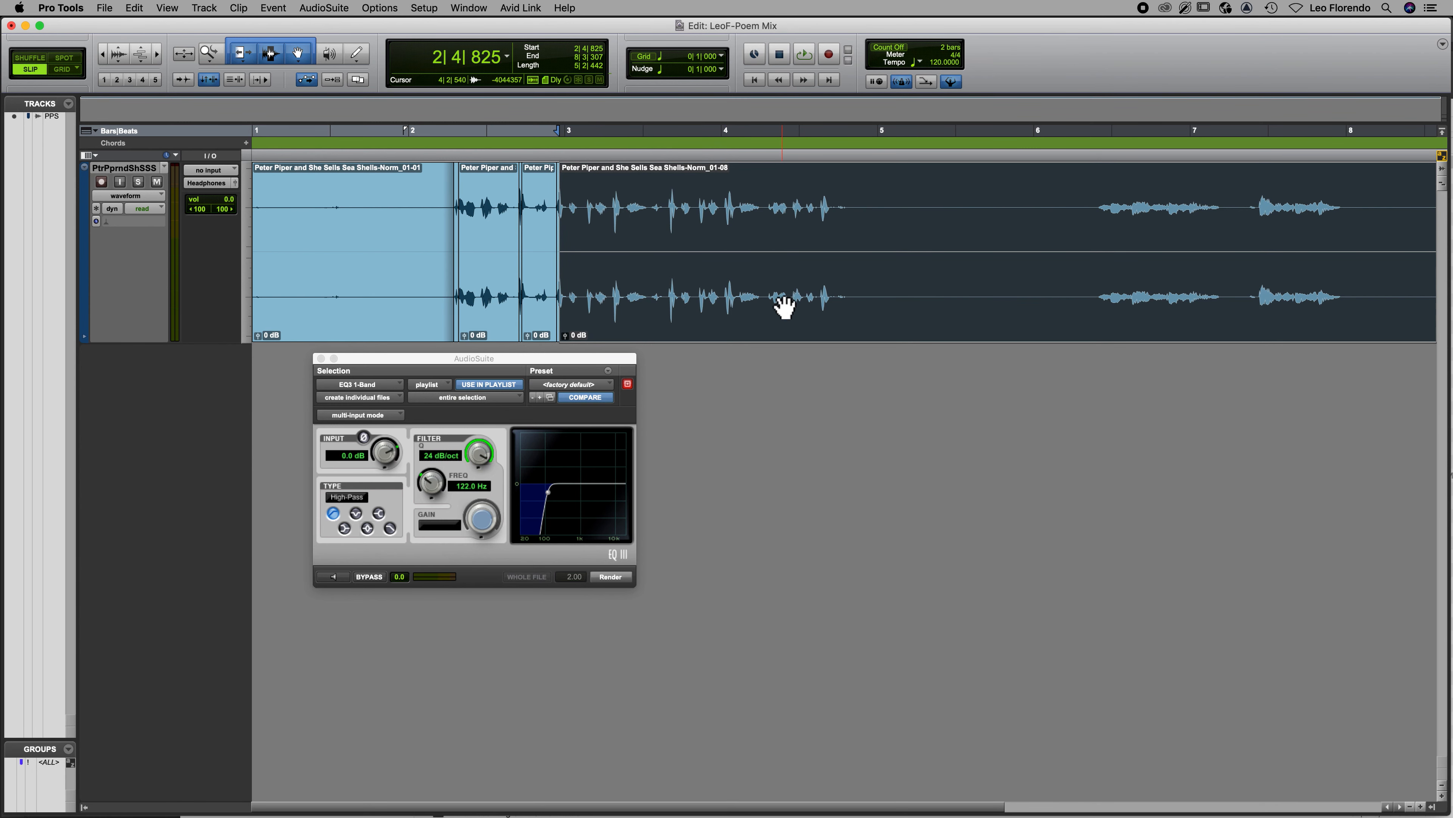
{"action": "left_click", "coordinate": [464, 310], "text": "shift"}
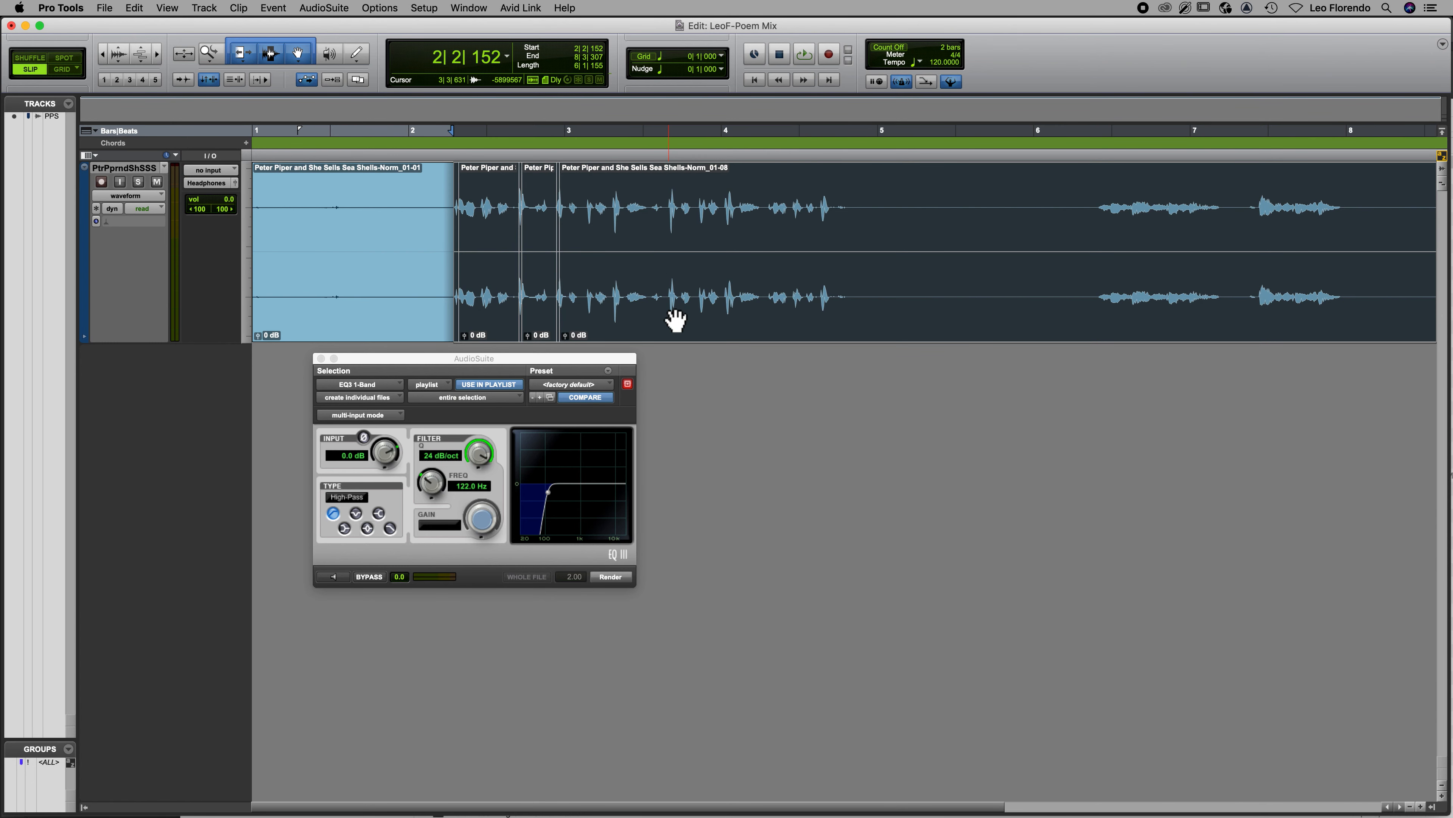
{"action": "key", "text": "super+f"}
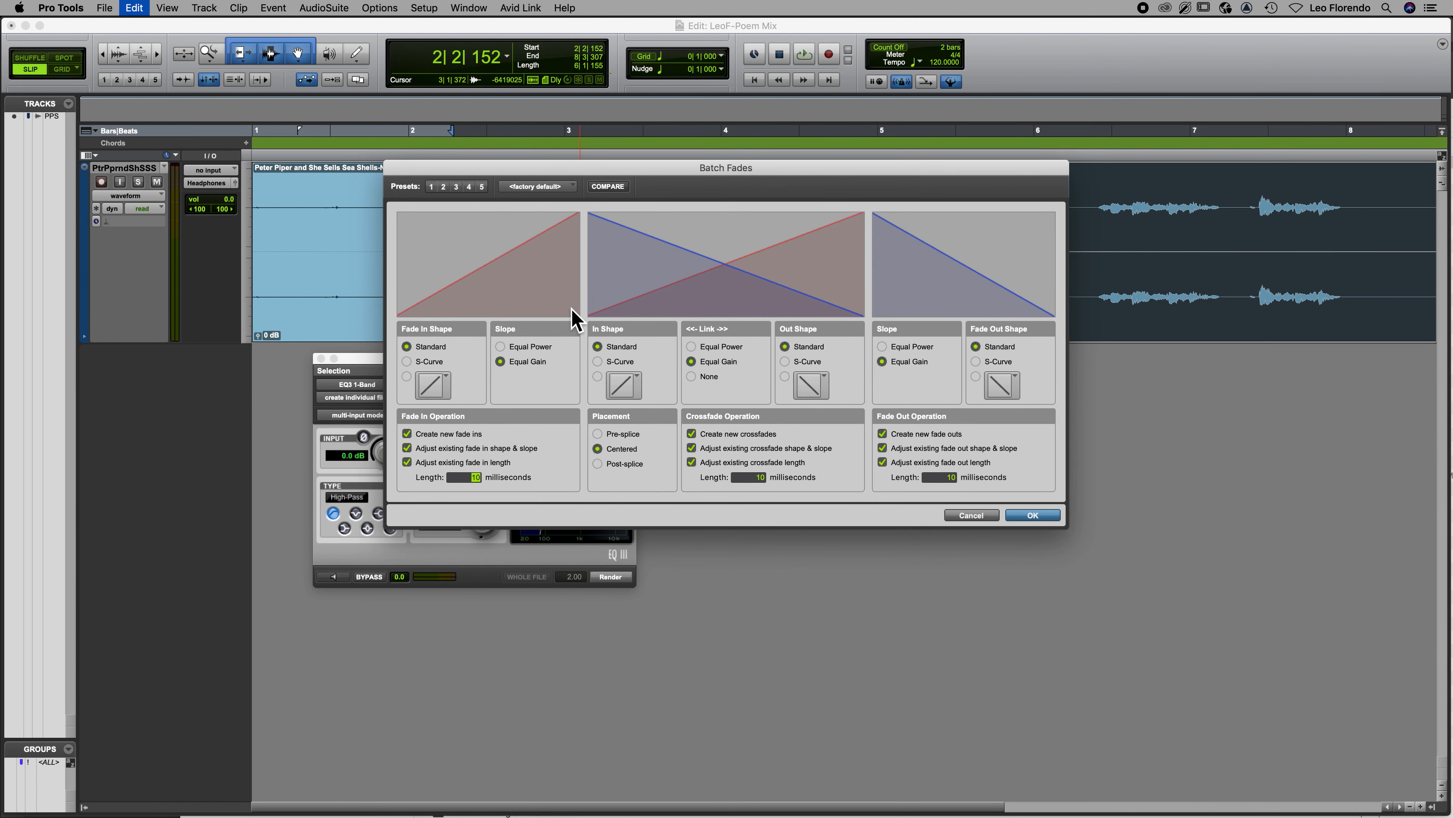
{"action": "left_click", "coordinate": [1028, 518]}
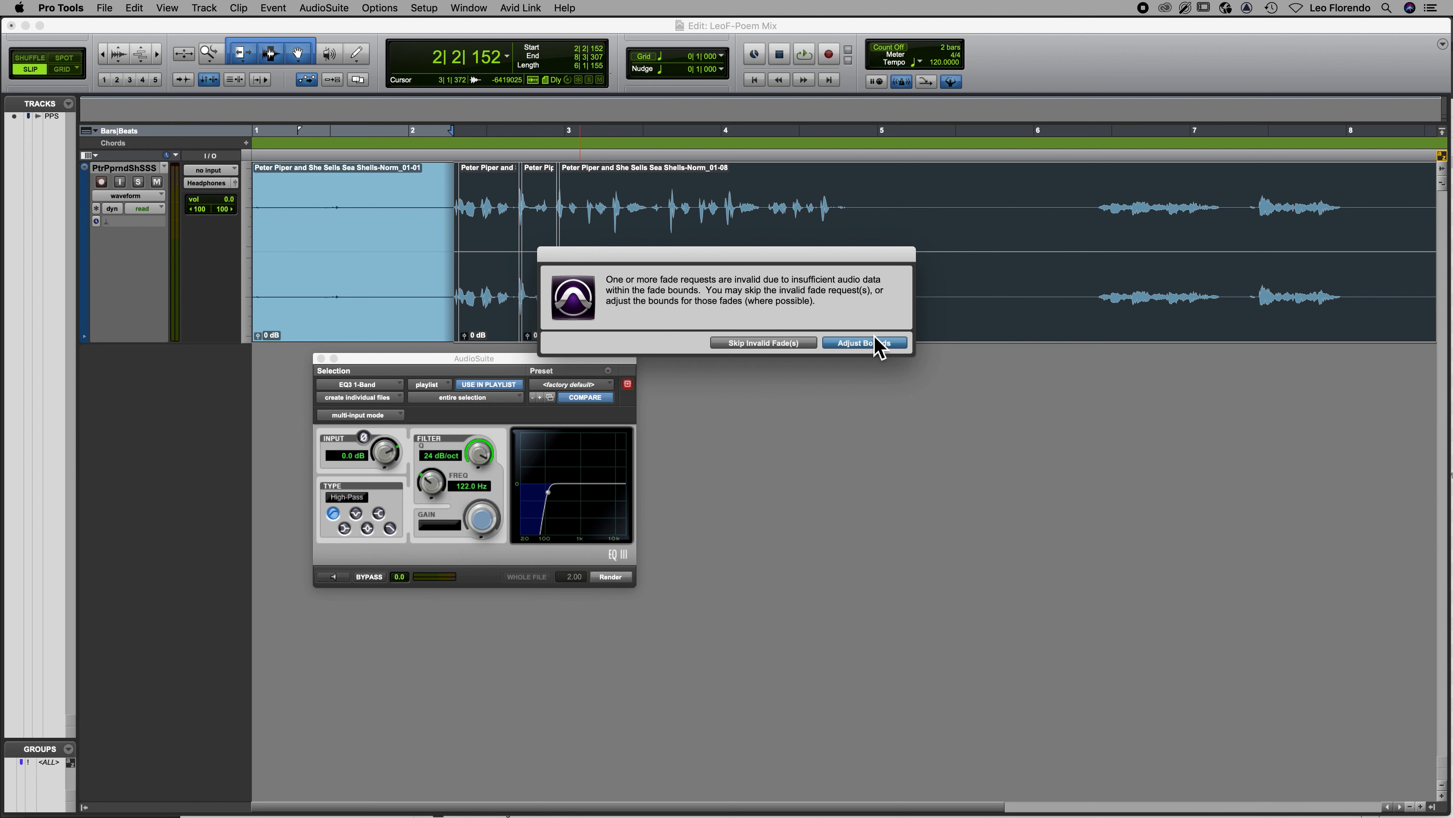
{"action": "left_click", "coordinate": [863, 344]}
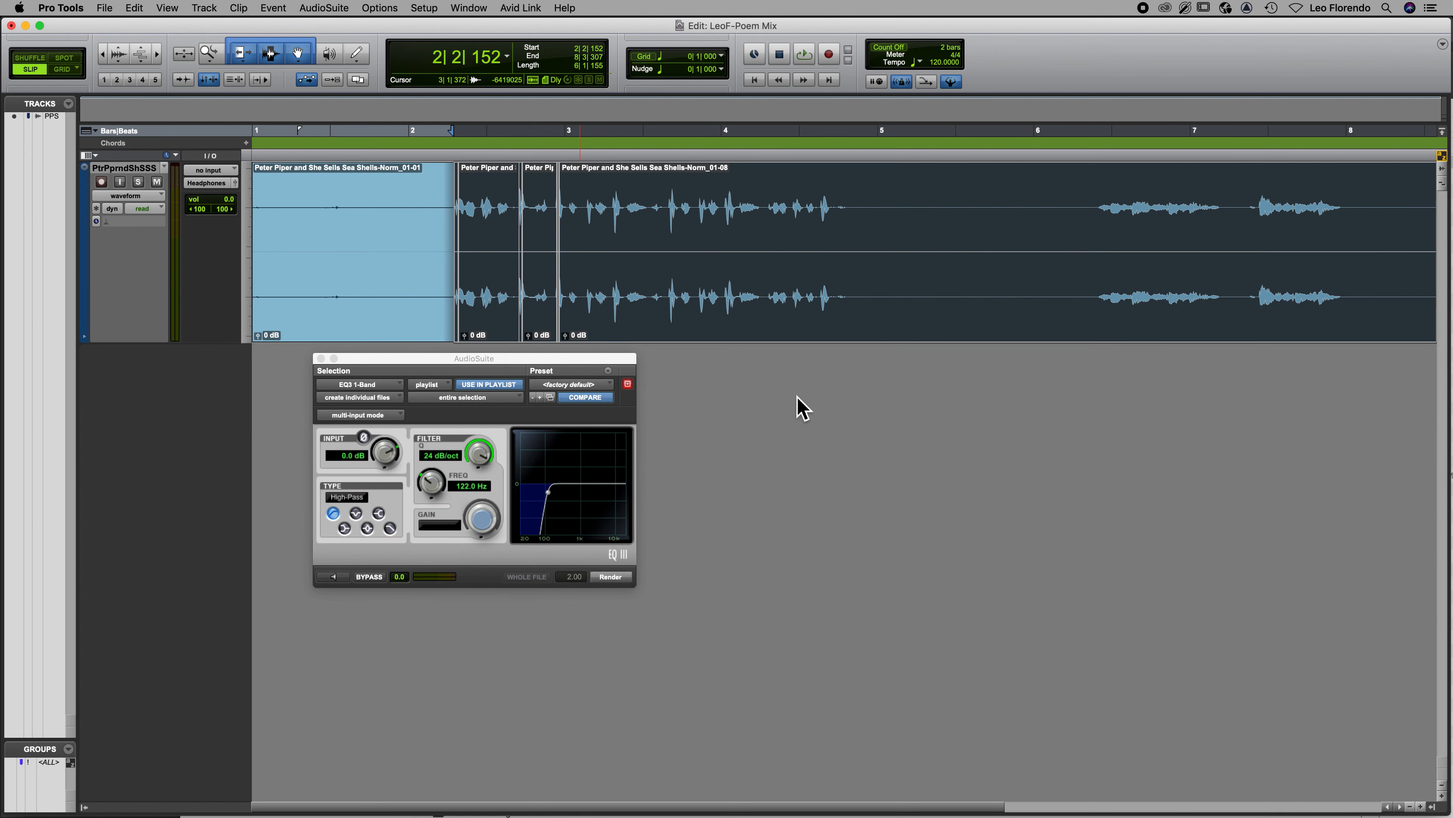
Step: Play the crossfaded recording from 2|1|604 to audition the filtered plosives
{"action": "left_click", "coordinate": [434, 235]}
{"action": "key", "text": "space"}
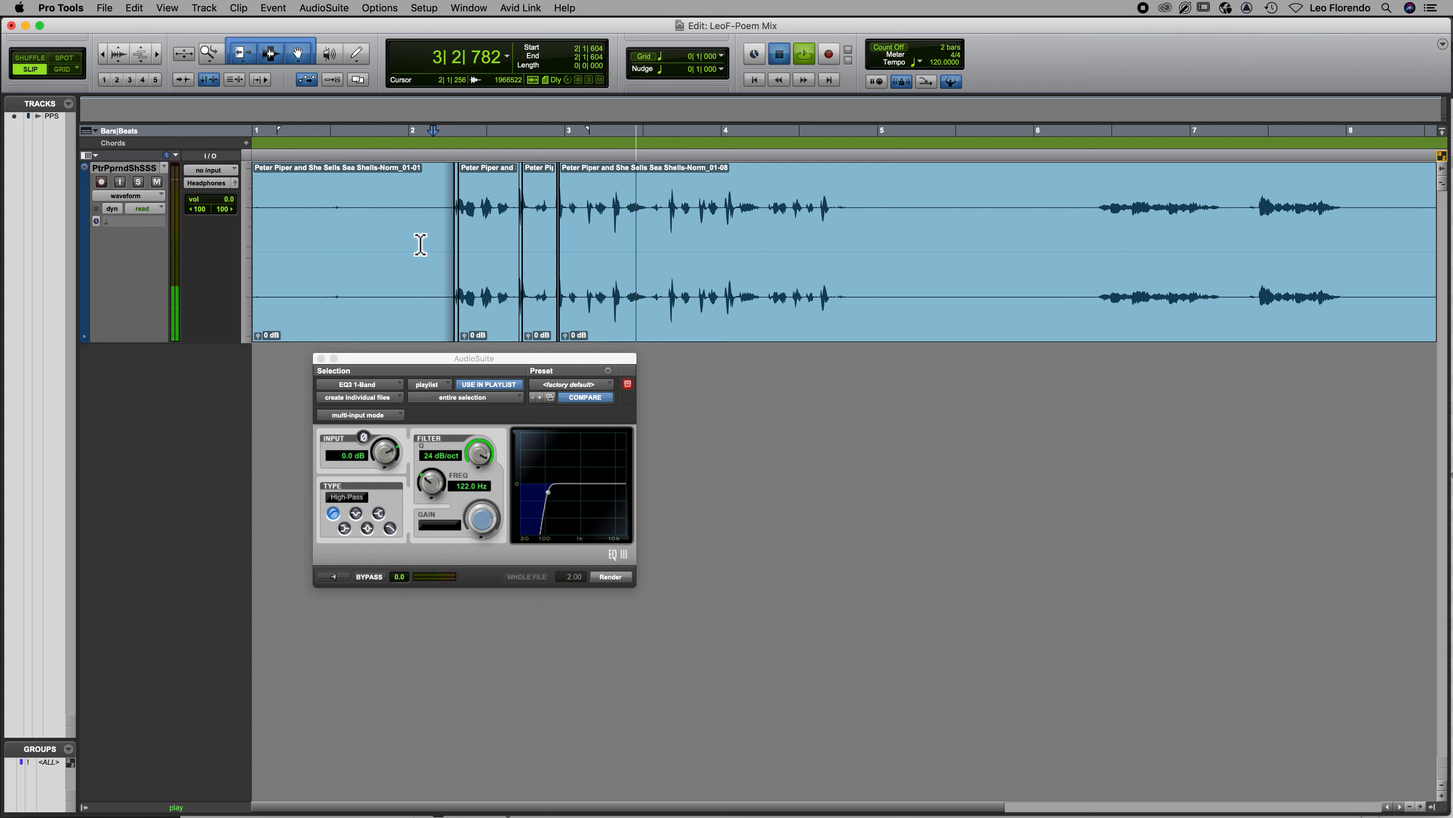
{"action": "key", "text": "space"}
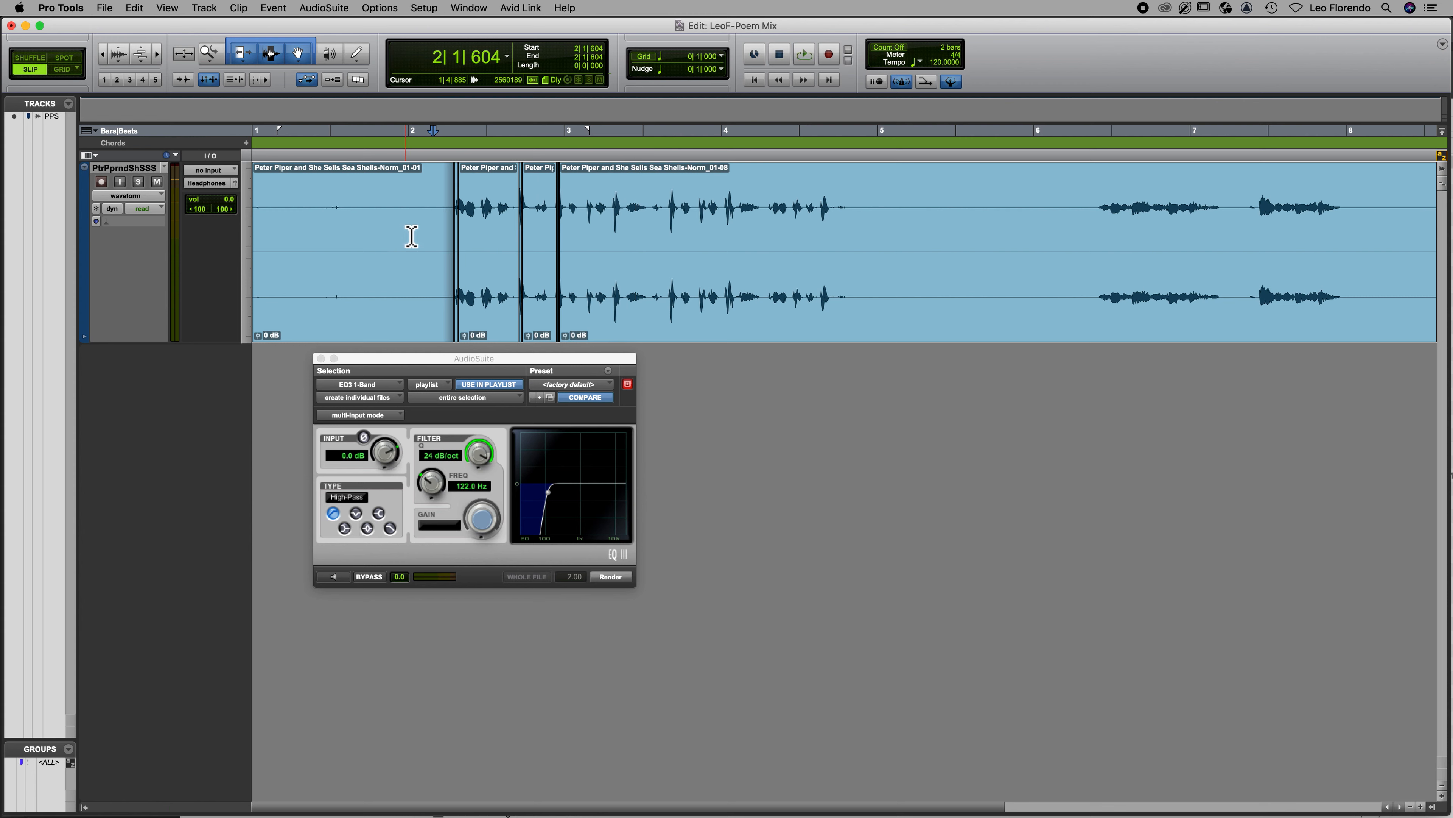